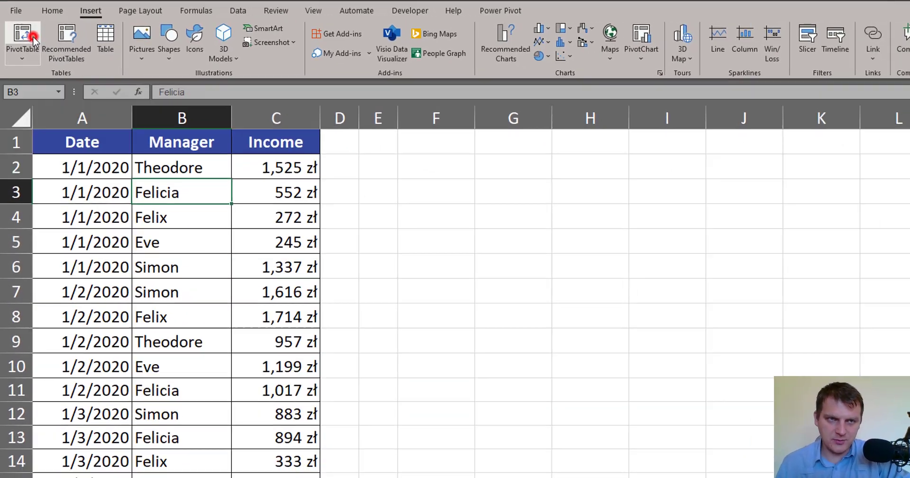
Insert a PivotTable from the Date, Manager and Income data at cell F1 of the existing worksheet, with Date in Rows.
left_click(38, 41)
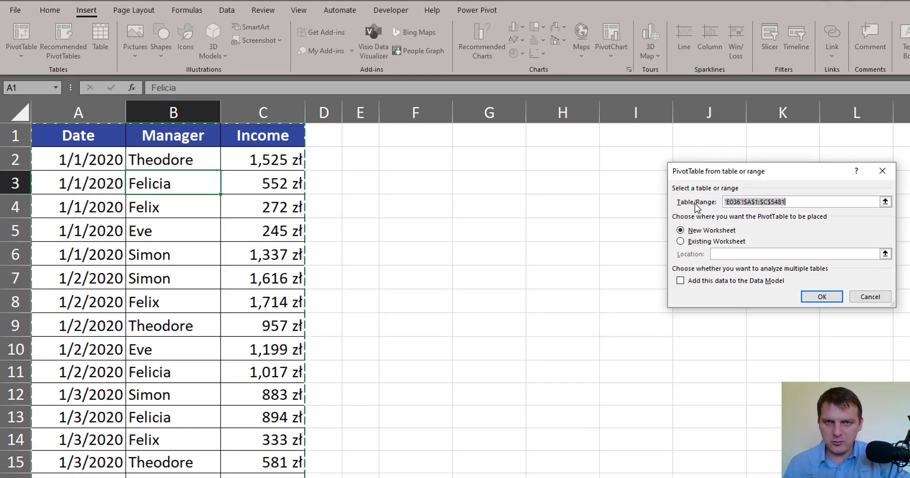
left_click(723, 241)
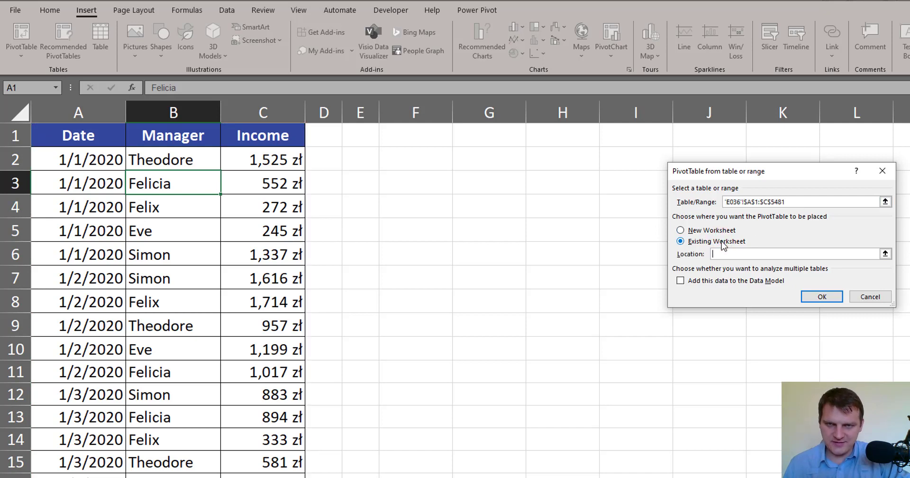
left_click(431, 137)
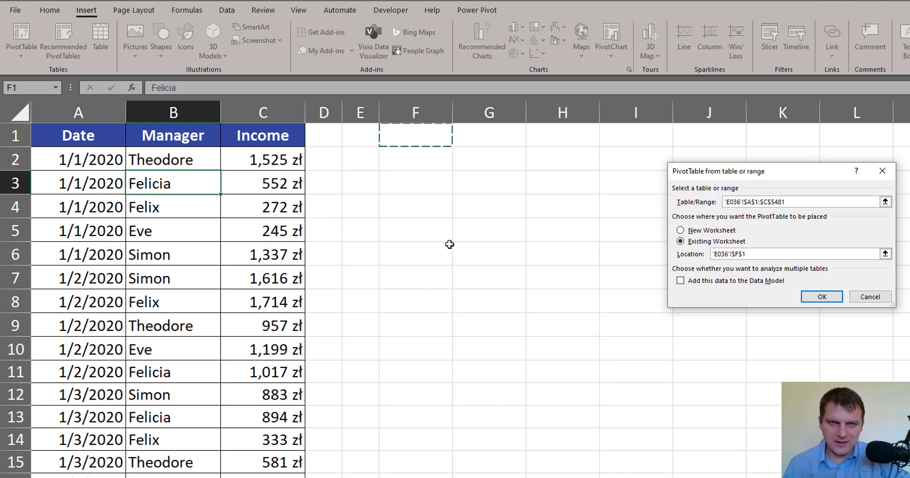
left_click(822, 298)
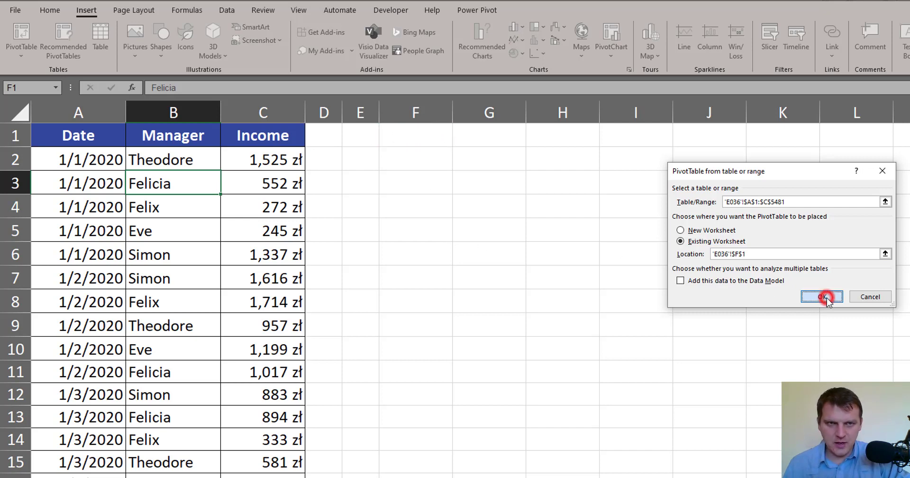
left_click_drag(331, 236, 738, 152)
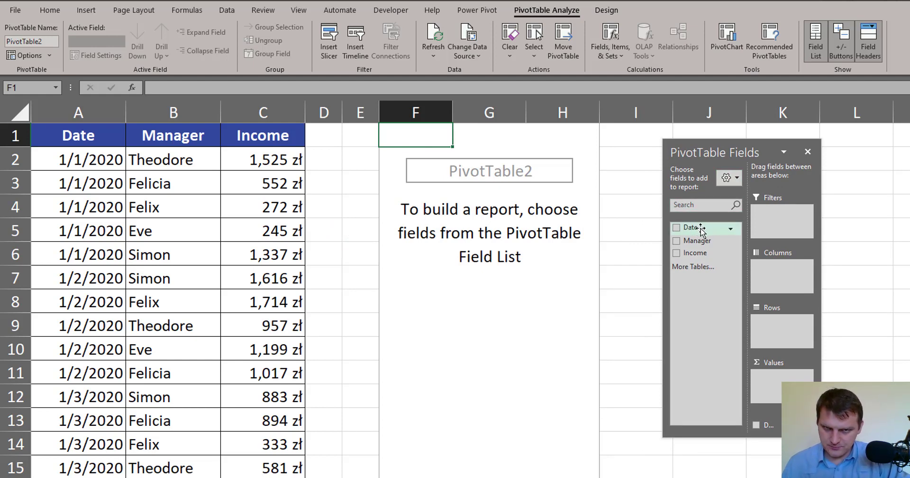
left_click_drag(692, 229, 770, 340)
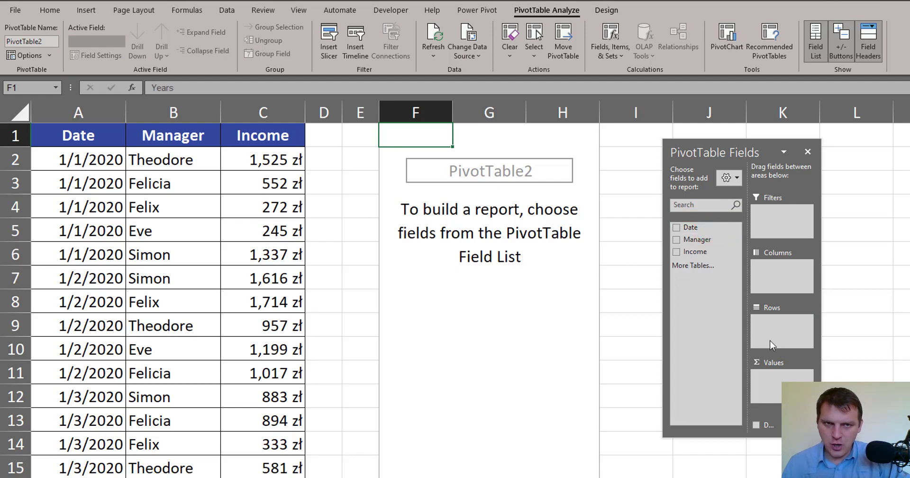
Group the PivotTable dates by Months and Years only, leaving out Quarters.
left_click(439, 157)
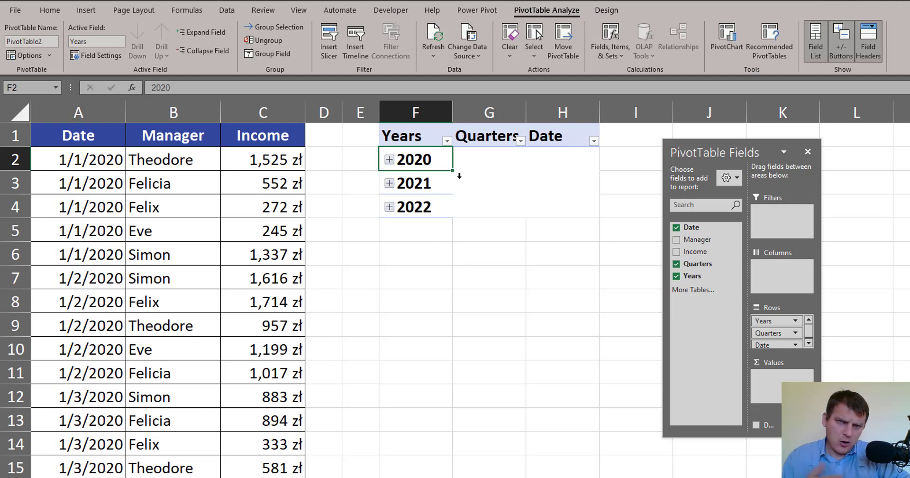
right_click(436, 160)
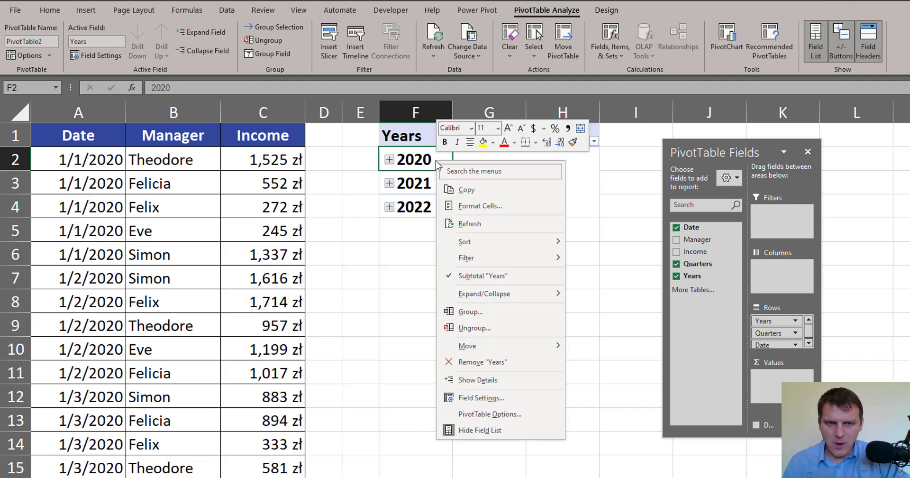
left_click(511, 311)
left_click(478, 332)
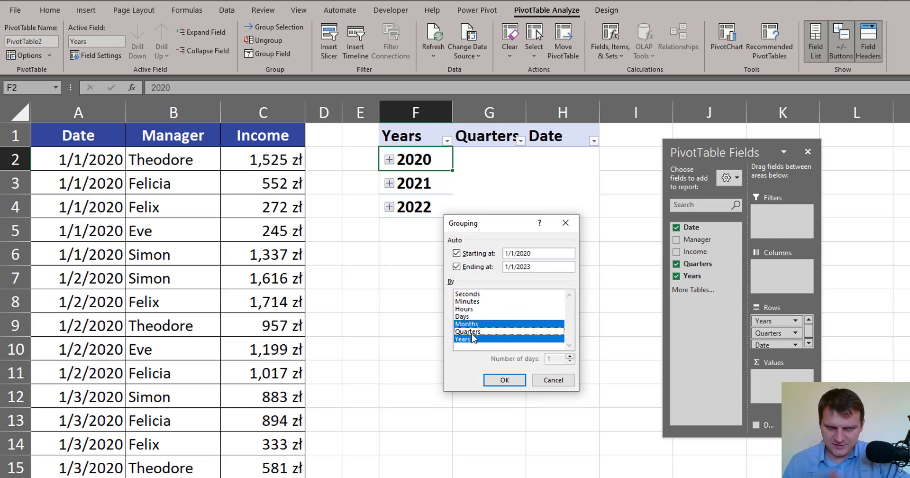
left_click(505, 380)
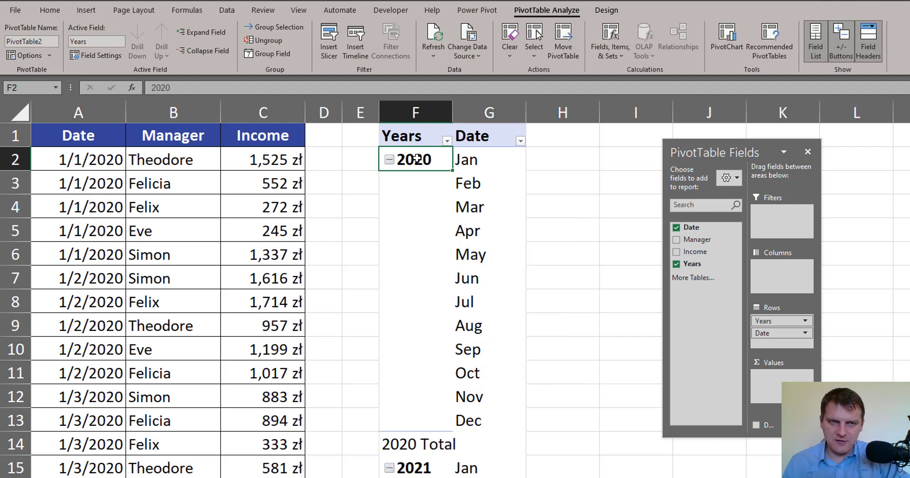
left_click_drag(464, 162, 481, 418)
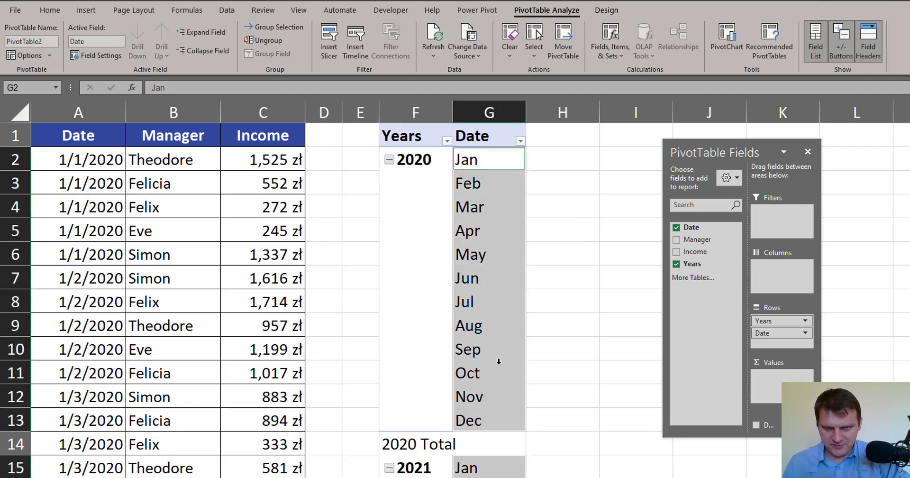
Add the Income field to the PivotTable's Values area twice and fit column H to its contents.
left_click_drag(700, 152, 706, 94)
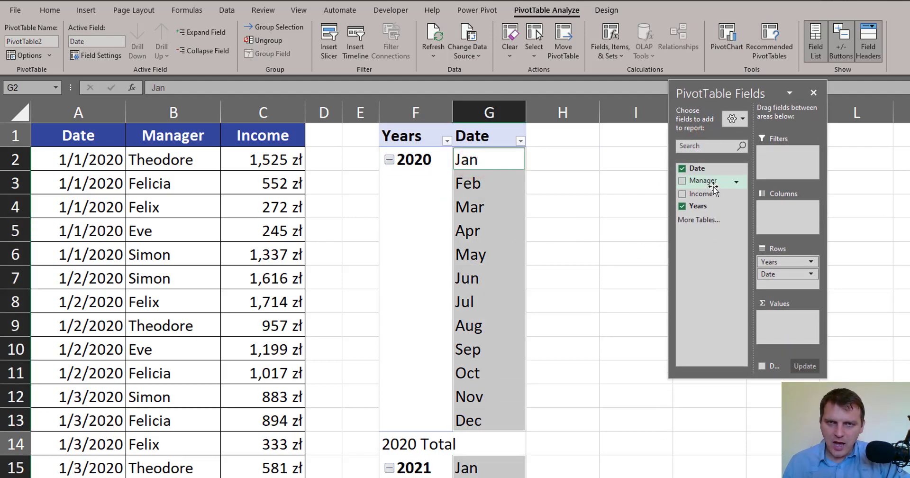
left_click_drag(706, 193, 799, 341)
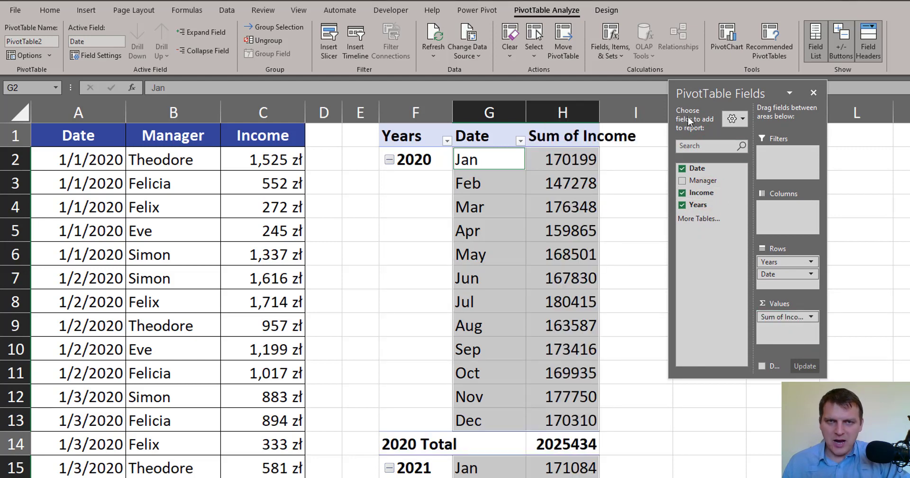
double_click(599, 112)
left_click_drag(723, 92, 803, 104)
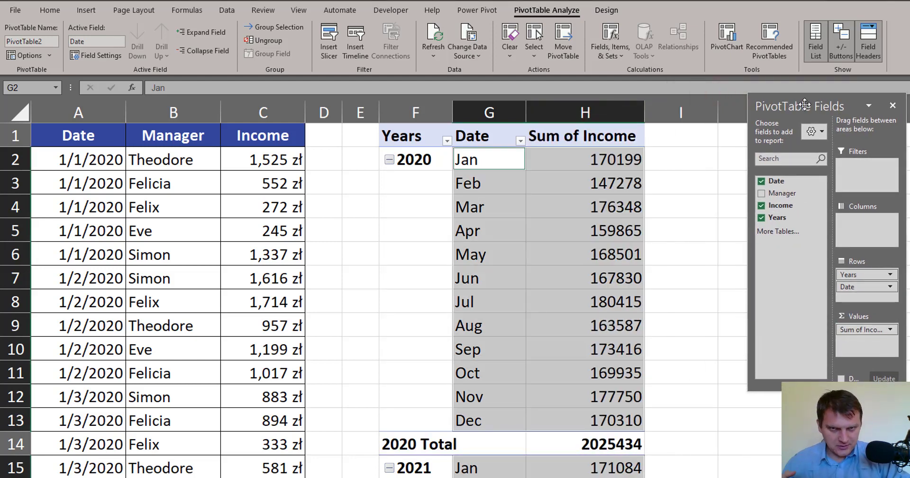
left_click_drag(780, 206, 872, 346)
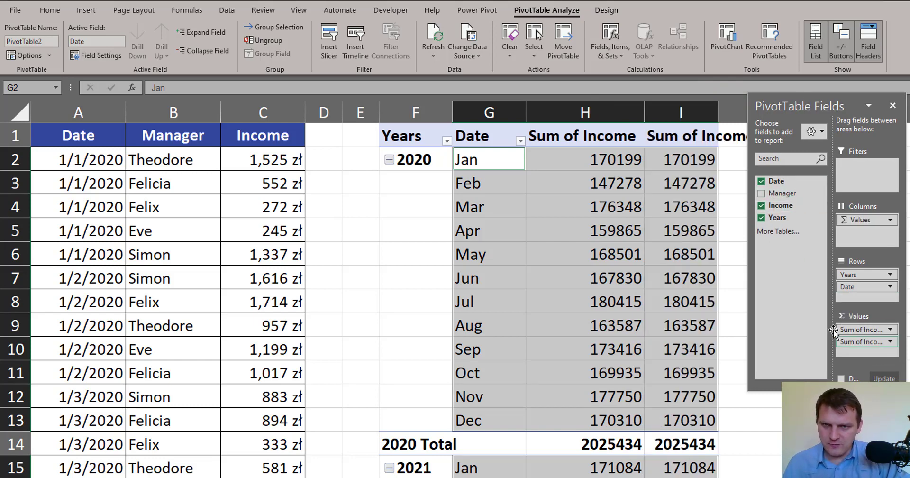
left_click_drag(827, 112, 817, 118)
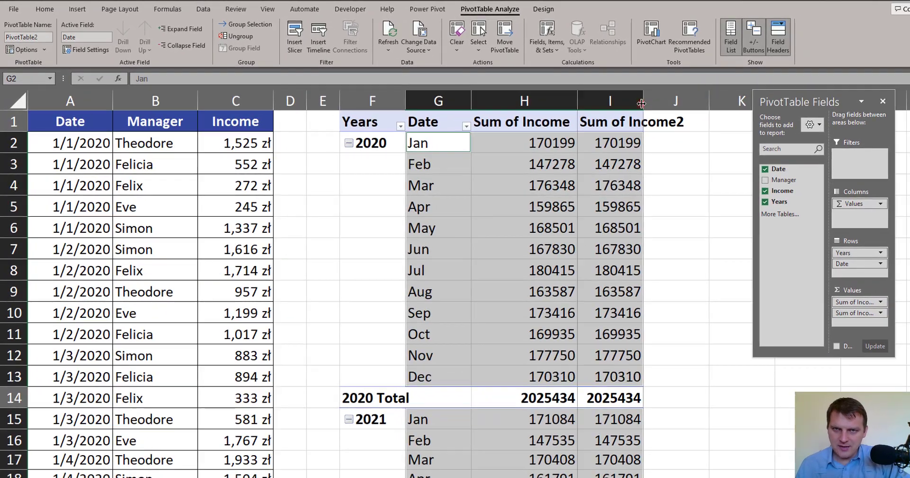
Show the second income column, Sum of Income2, as a Running Total In with Date as the base field.
left_click(563, 147)
left_click(632, 144)
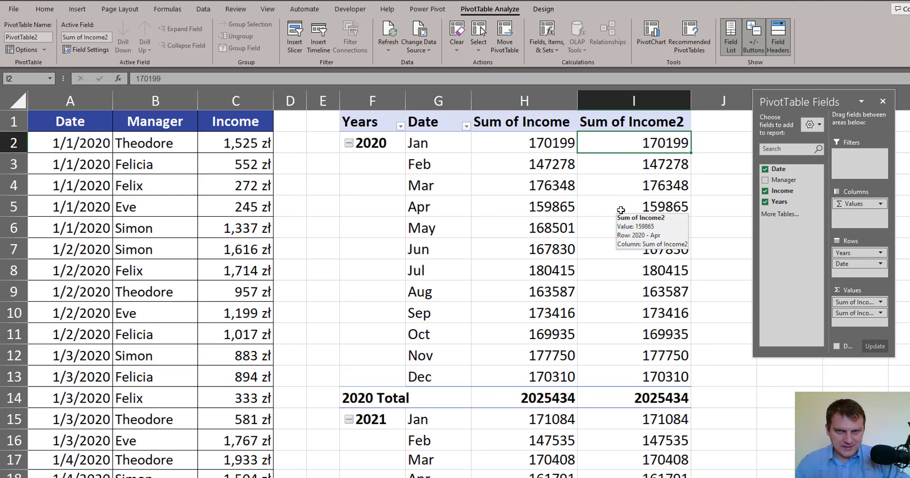
right_click(623, 144)
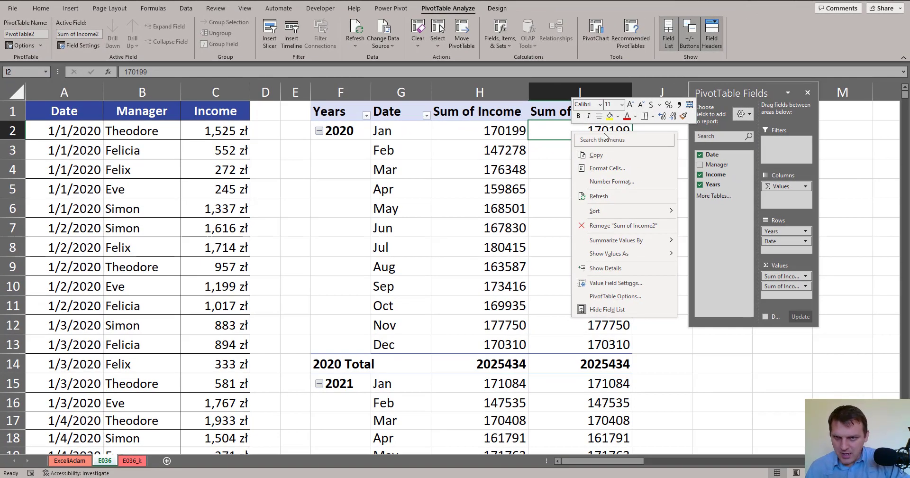
mouse_move(620, 257)
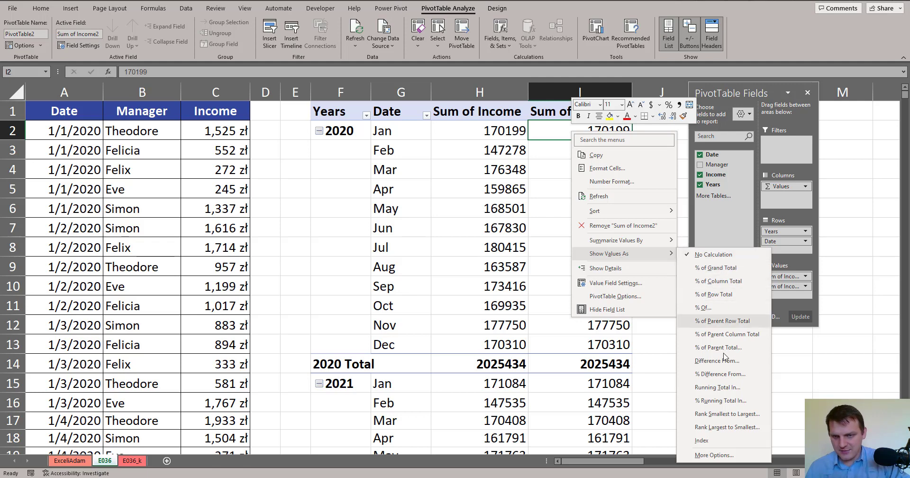
left_click(733, 392)
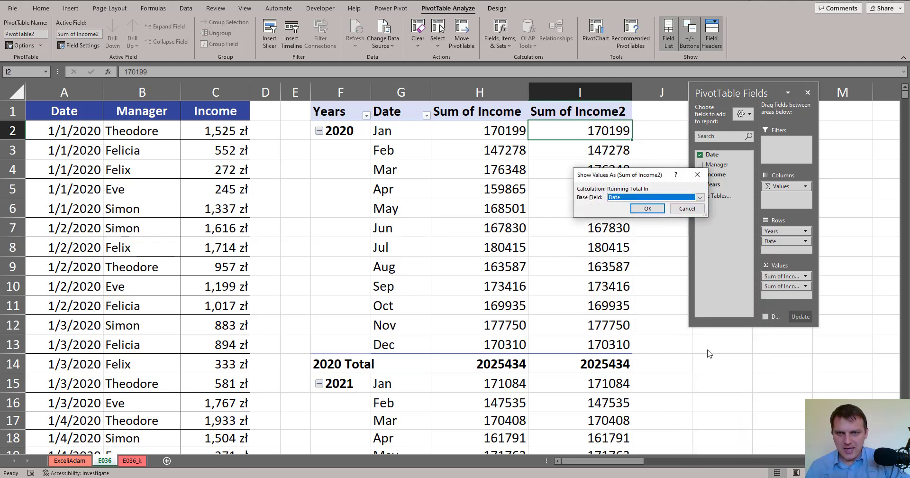
left_click(637, 197)
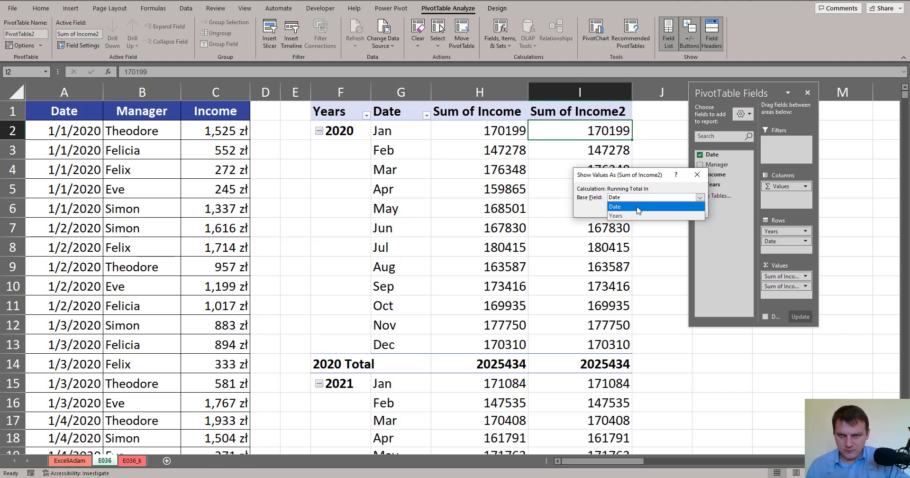
left_click(637, 208)
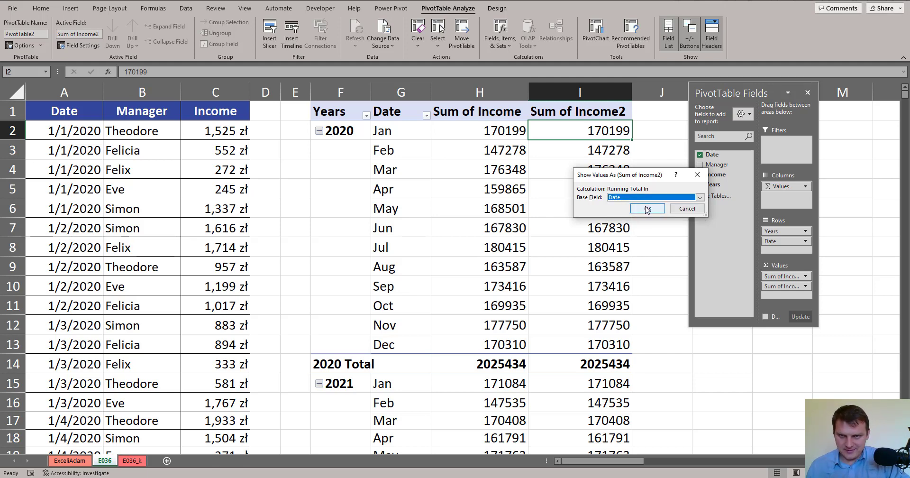
left_click(648, 209)
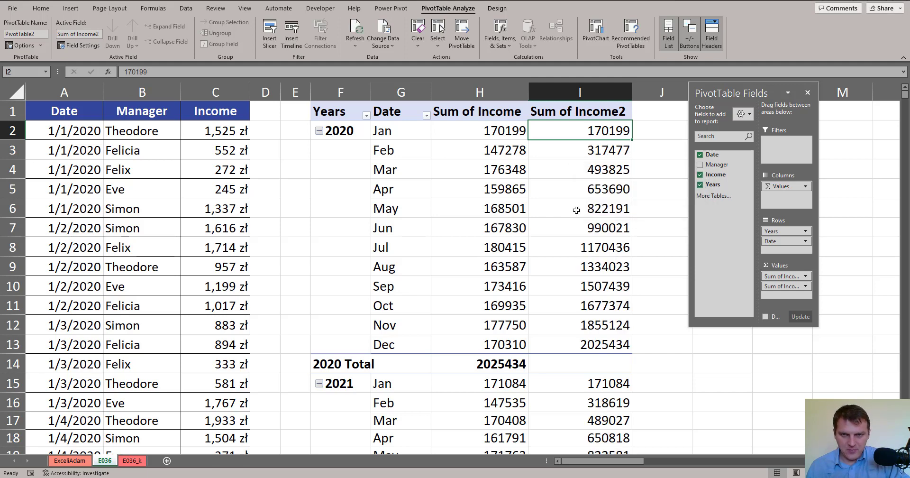
mouse_move(576, 210)
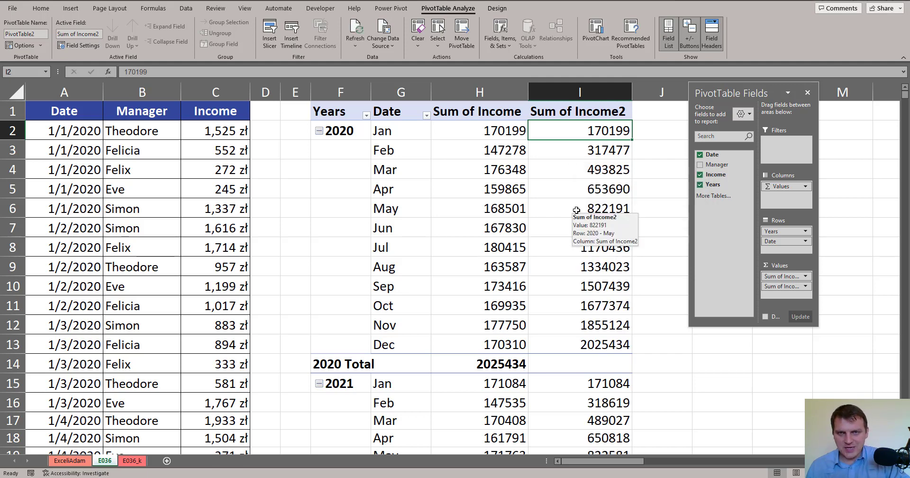
left_click(589, 144)
mouse_move(586, 179)
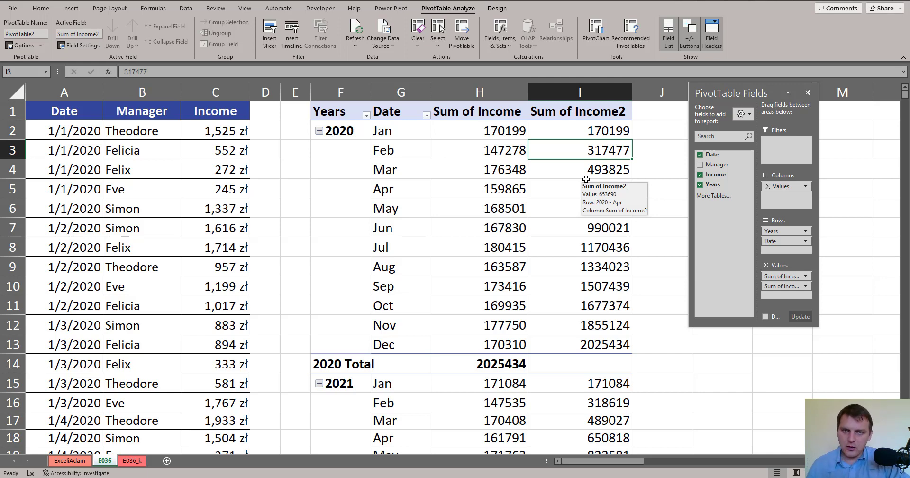
left_click(612, 188)
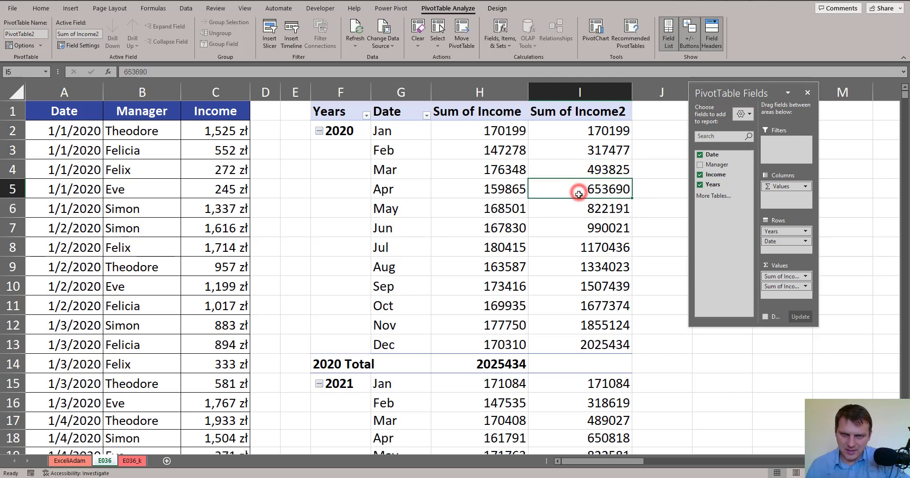
Set the number format of the Sum of Income2 field to Currency with the $ symbol and 0 decimal places.
right_click(578, 132)
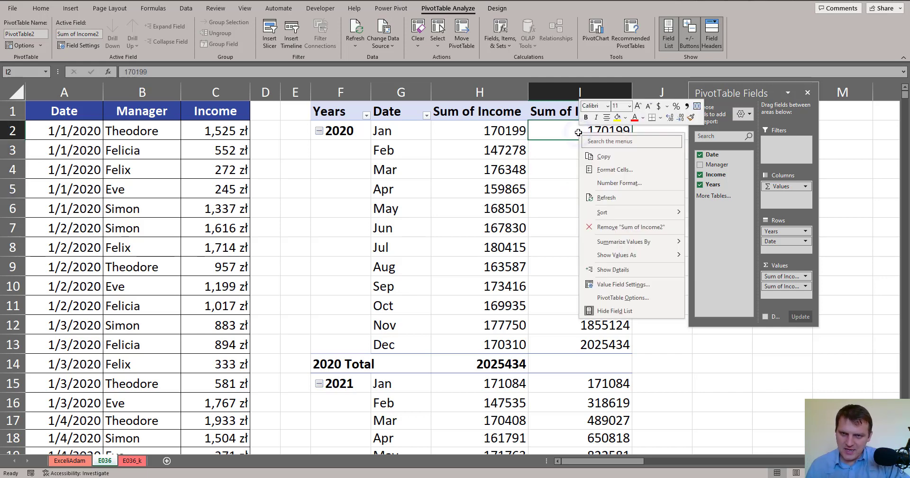
left_click(626, 183)
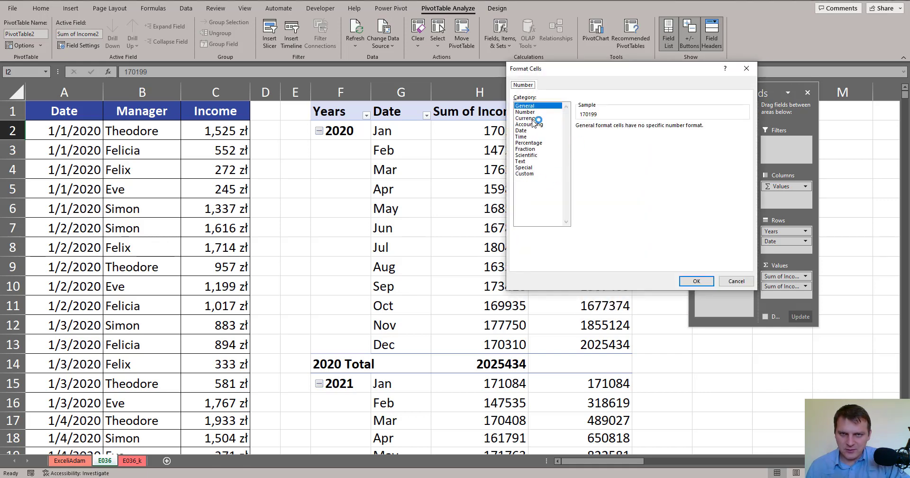
left_click(534, 118)
left_click(529, 124)
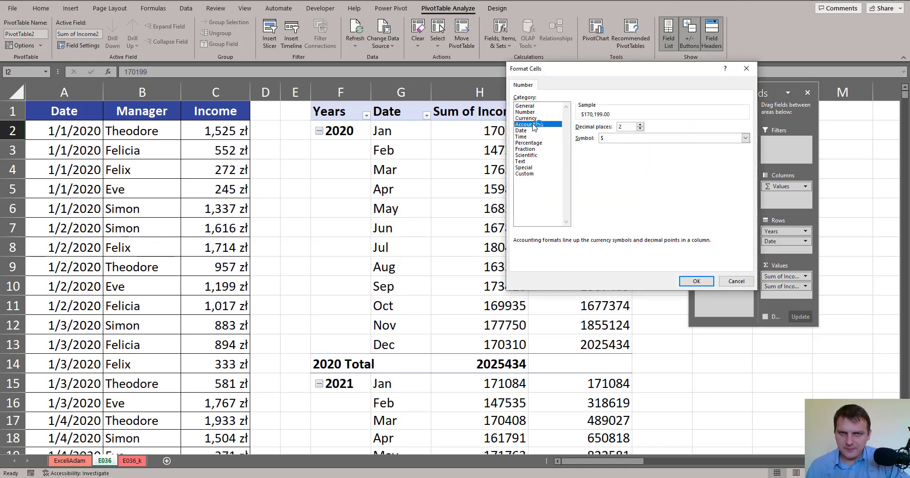
left_click(534, 118)
left_click(640, 128)
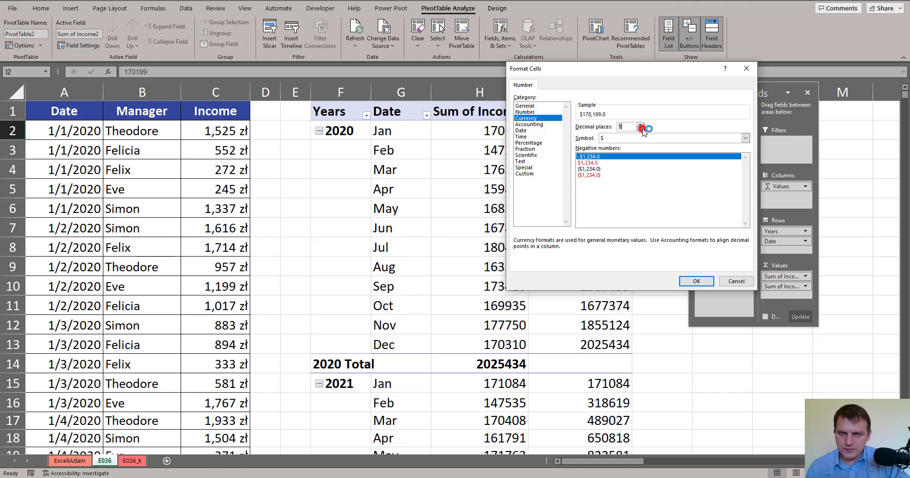
left_click(640, 128)
left_click(697, 281)
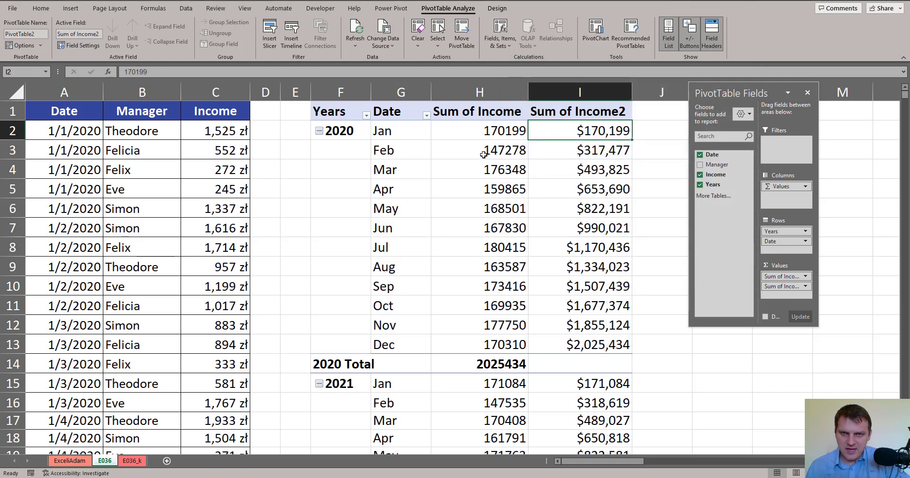
Format the Sum of Income field as Currency with the $ symbol and 0 decimal places.
left_click(484, 154)
right_click(485, 155)
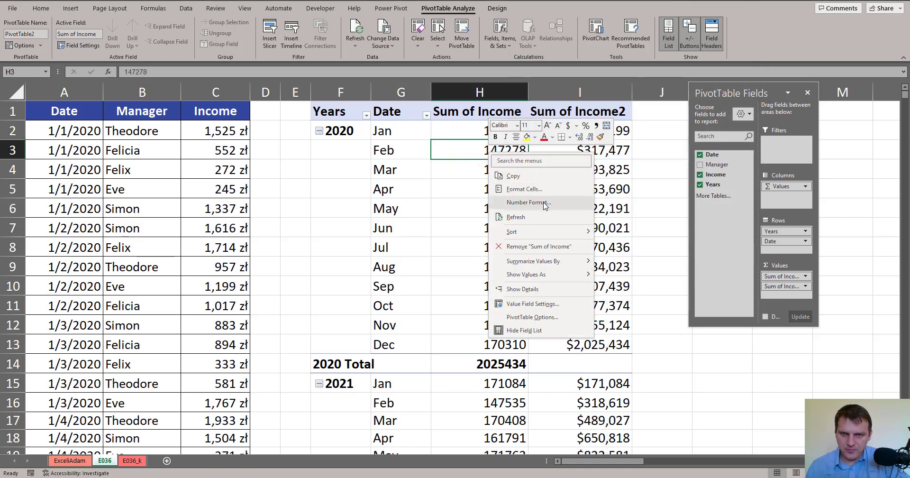
left_click(527, 202)
left_click(445, 137)
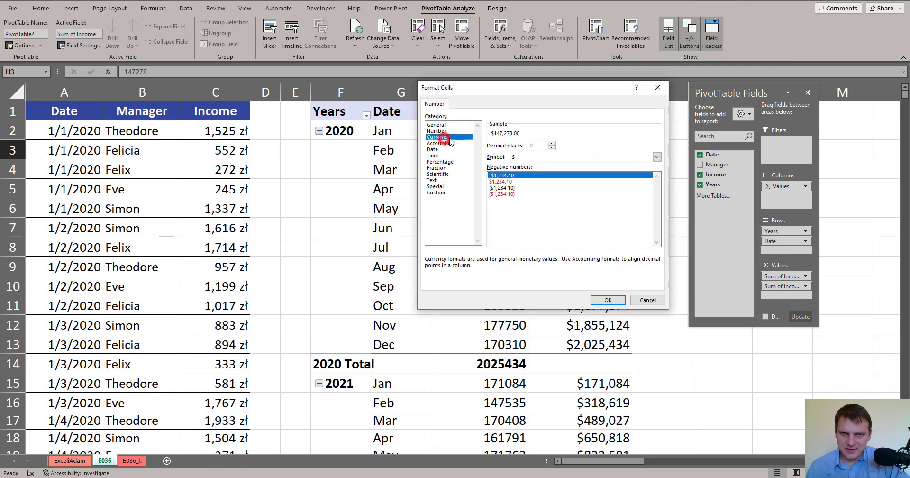
left_click(551, 148)
left_click(551, 147)
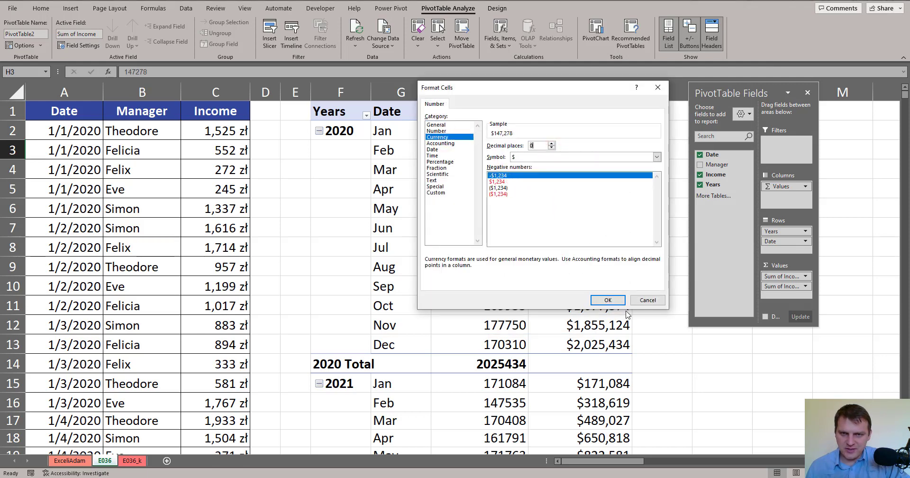
left_click(607, 300)
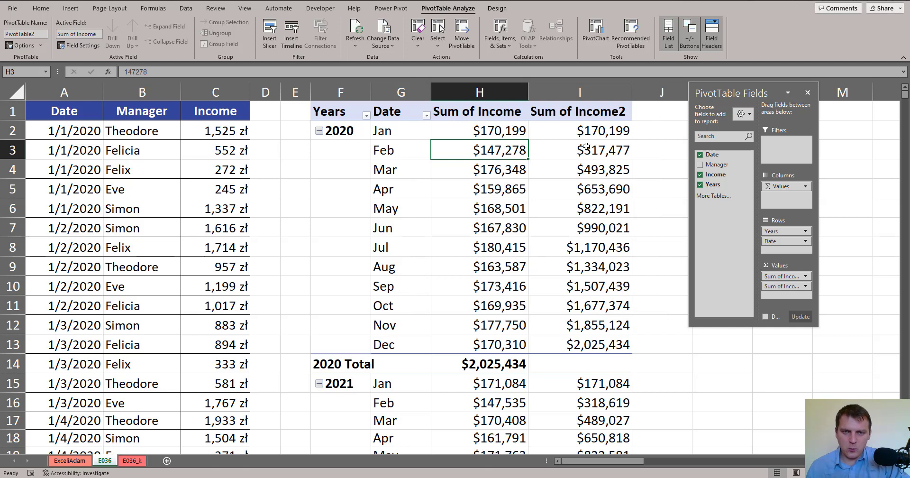
Rename the Sum of Income2 column header in the PivotTable to Running Total.
mouse_move(598, 233)
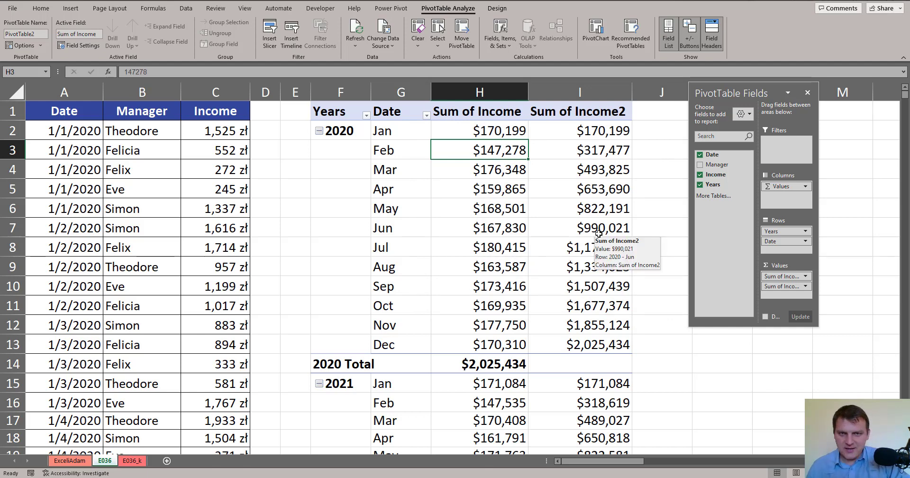
left_click_drag(601, 150, 603, 169)
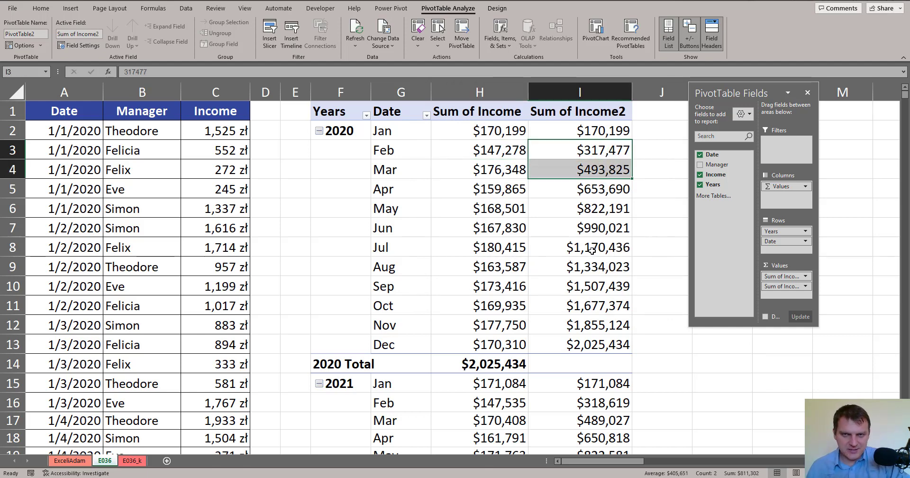
mouse_move(592, 252)
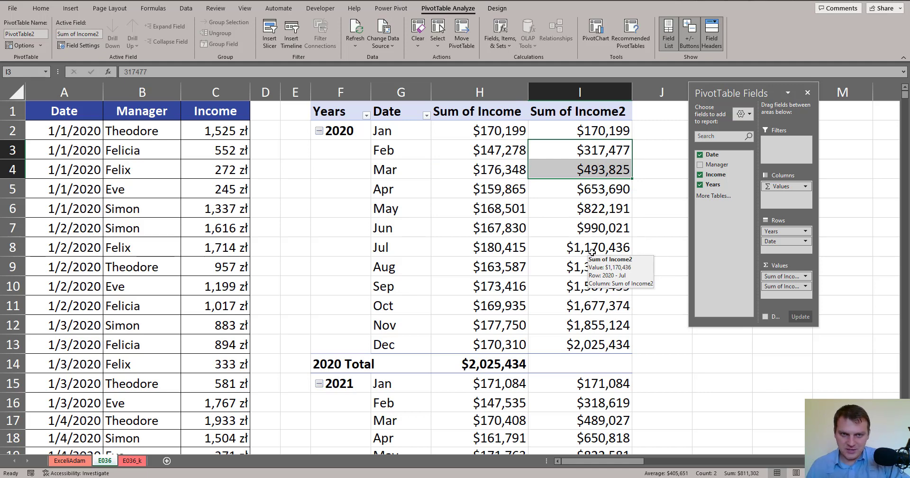
mouse_move(623, 256)
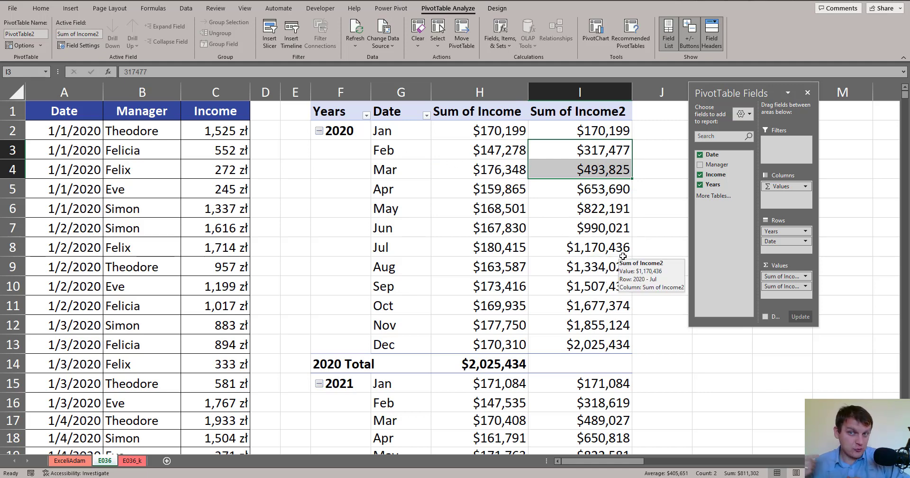
left_click(580, 113)
mouse_move(586, 228)
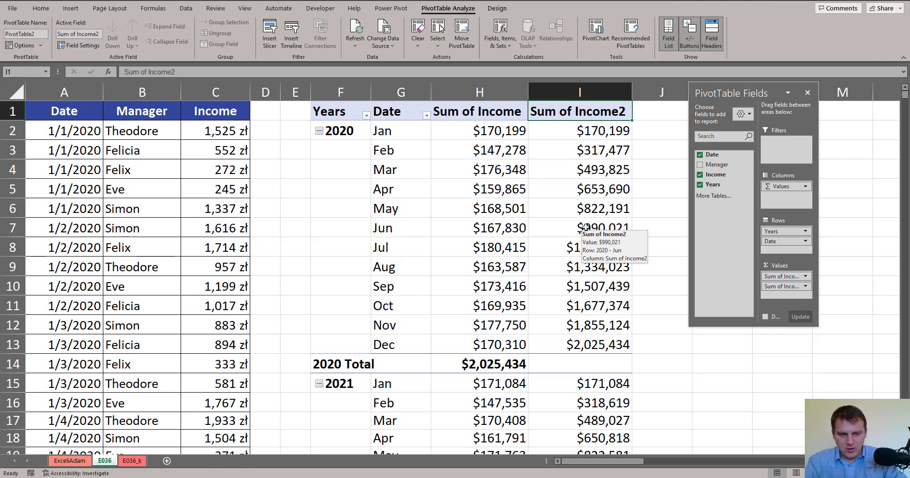
type("Ru")
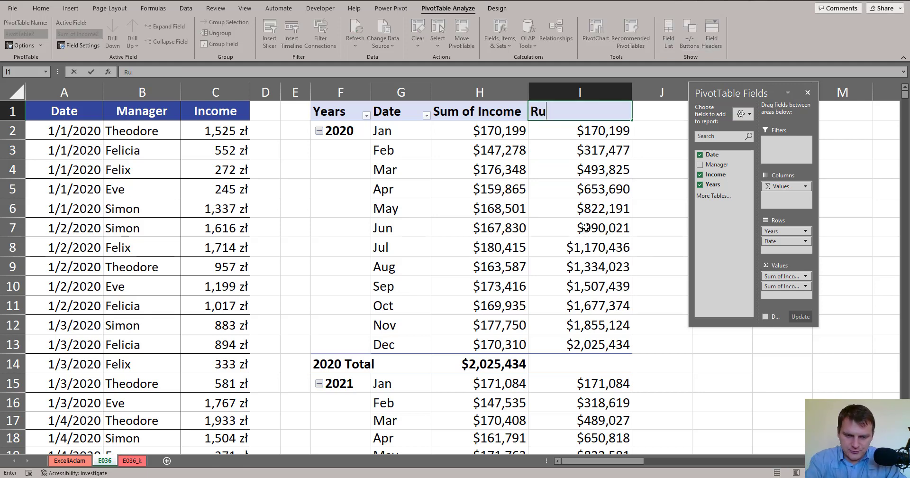
type("nning Tot")
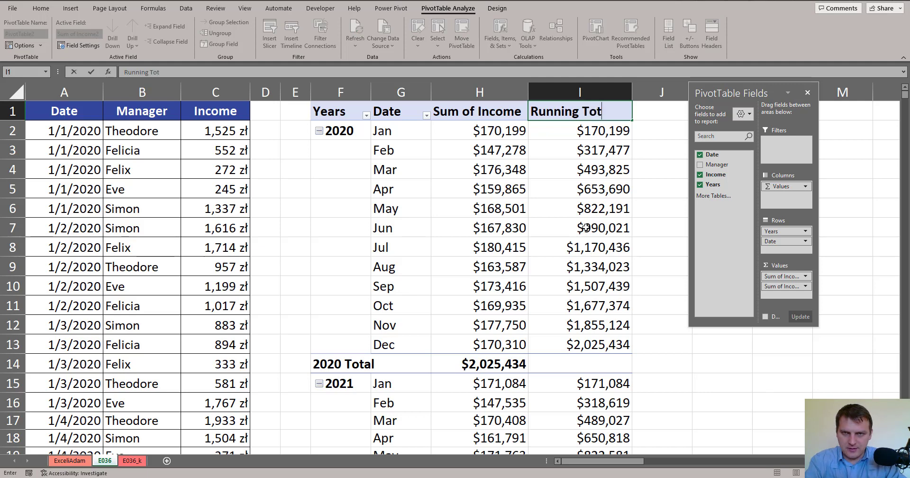
type("al")
key("Return")
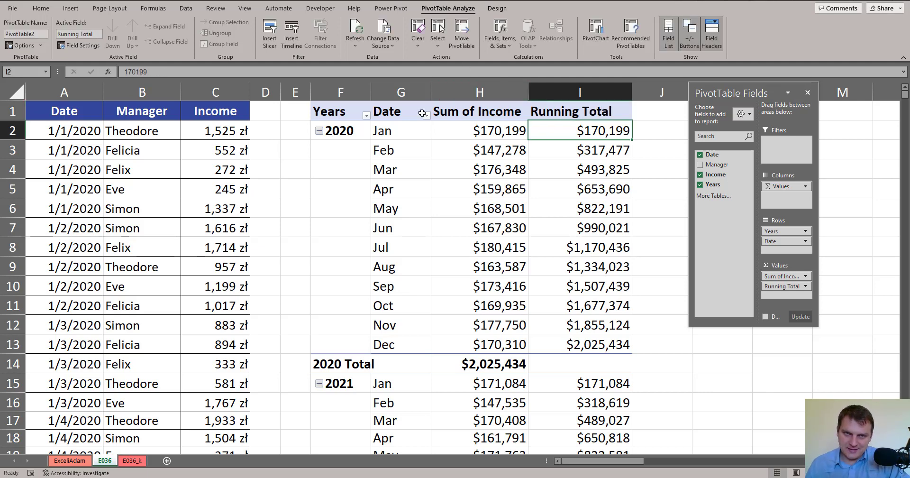
Examine how the Running Total column accumulates month by month within 2020, 2021 and 2022.
left_click_drag(416, 131, 405, 347)
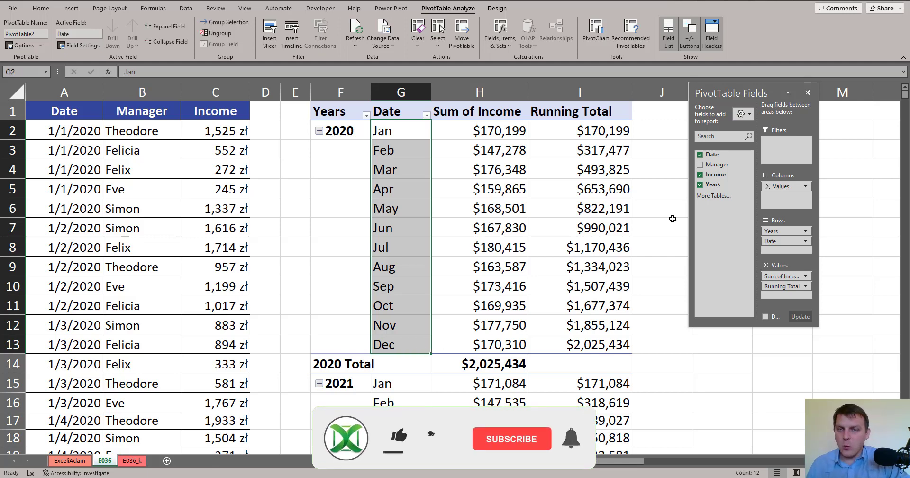
left_click_drag(591, 131, 586, 343)
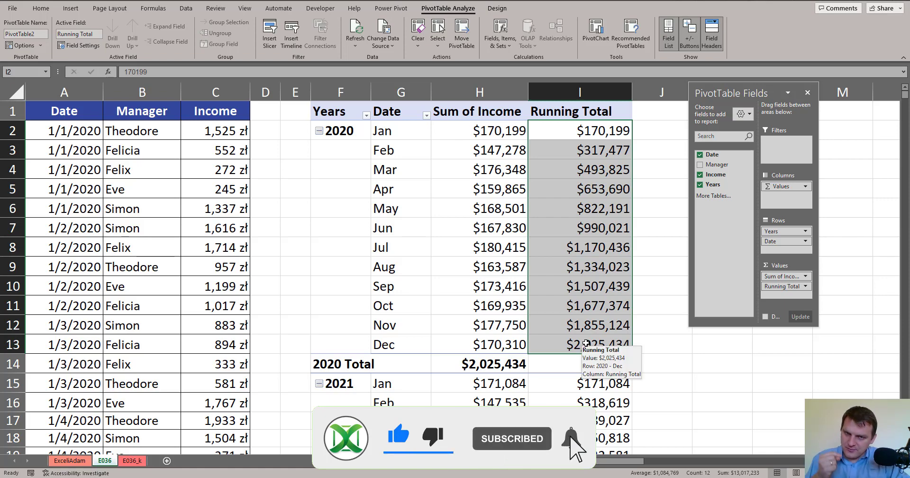
scroll(587, 343, "down", 3)
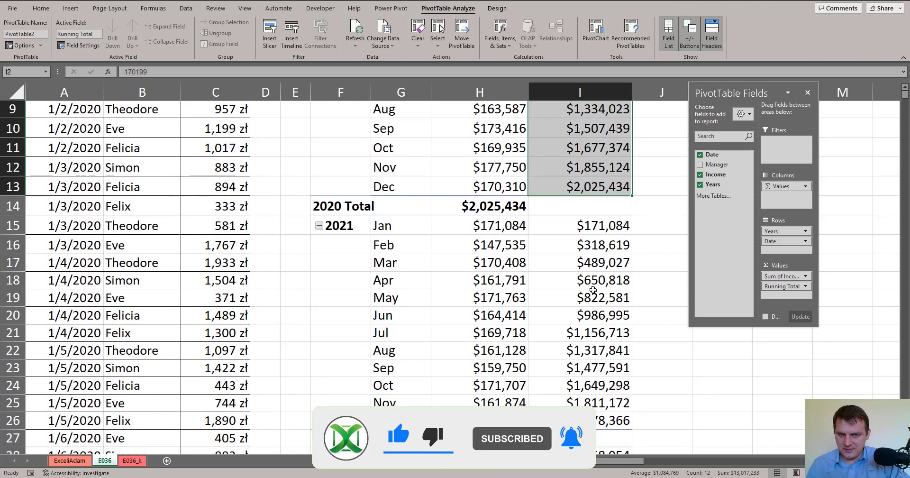
left_click(594, 229)
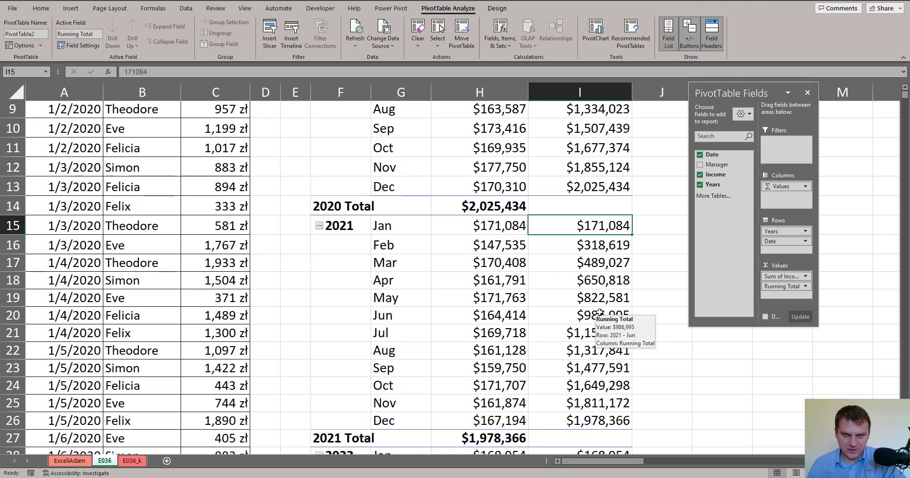
left_click_drag(596, 226, 592, 416)
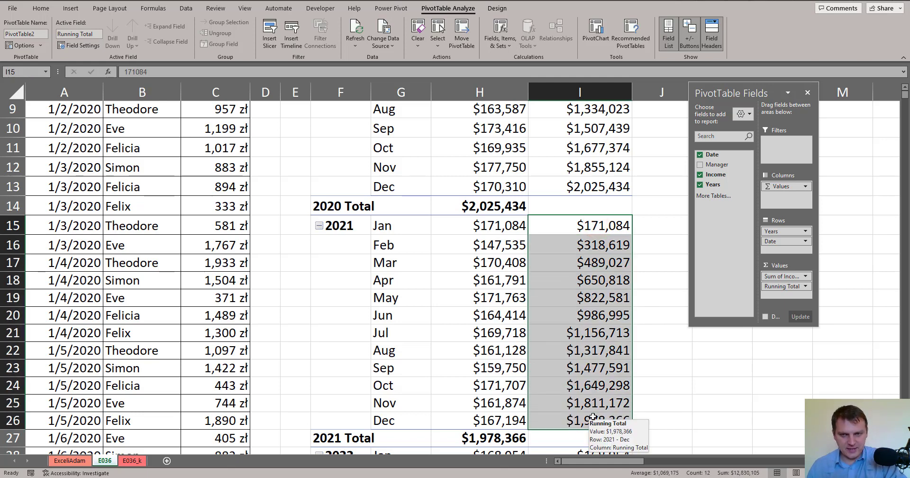
scroll(593, 416, "down", 5)
left_click(592, 197)
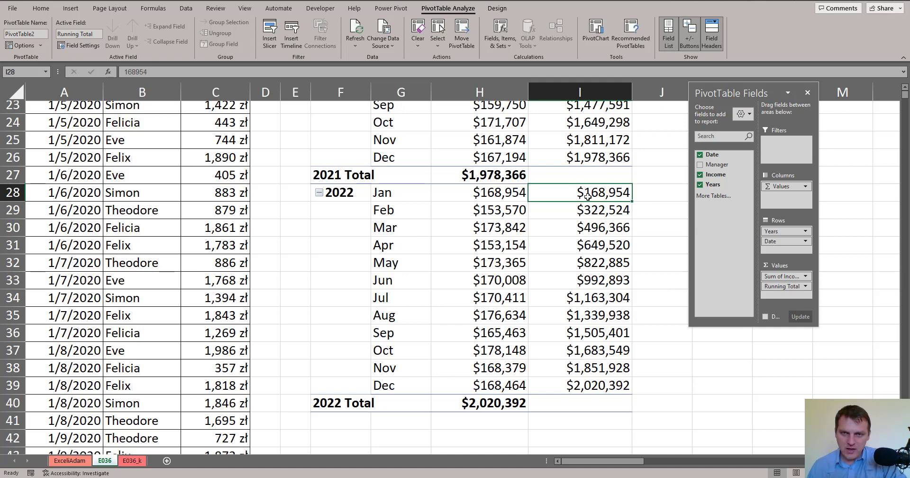
left_click_drag(588, 196, 595, 381)
scroll(594, 296, "up", 8)
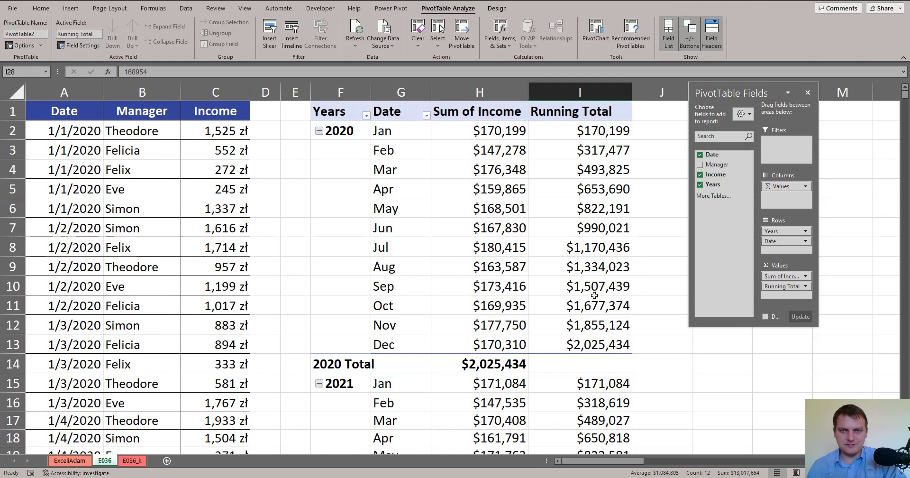
Change the base field of the Running Total column's Running Total In calculation to Years.
left_click_drag(593, 128, 590, 130)
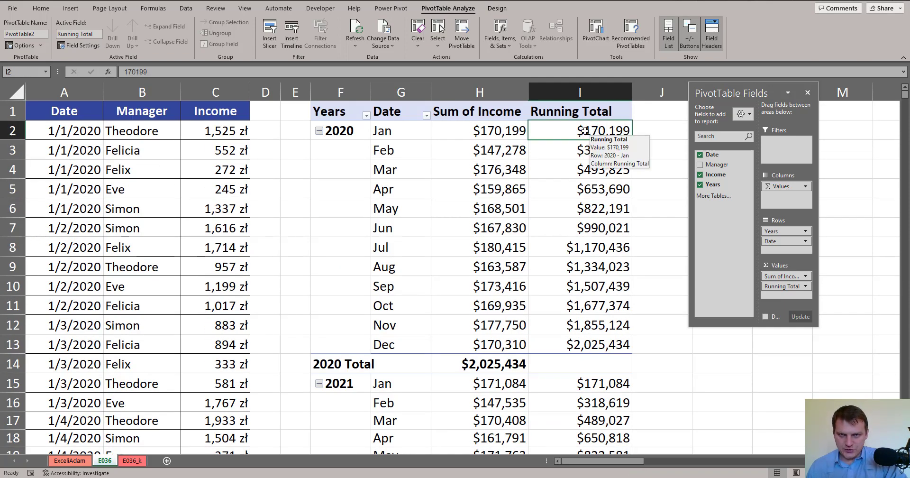
right_click(586, 130)
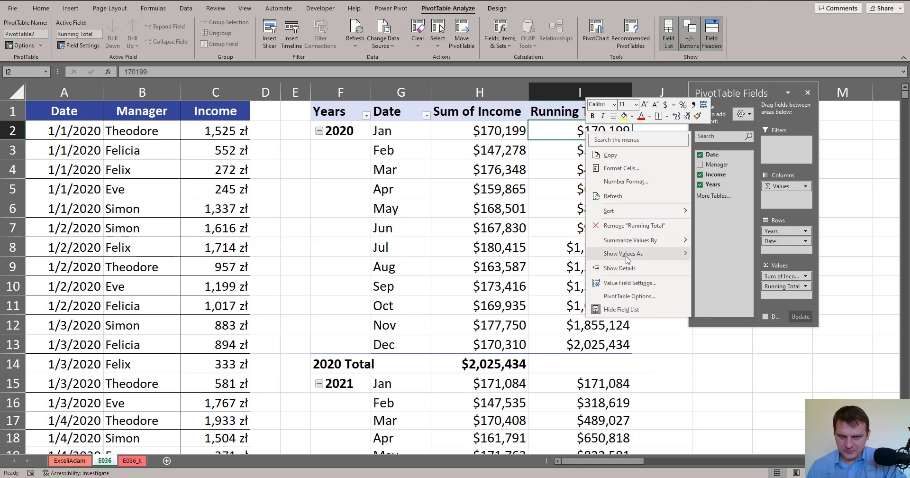
mouse_move(625, 257)
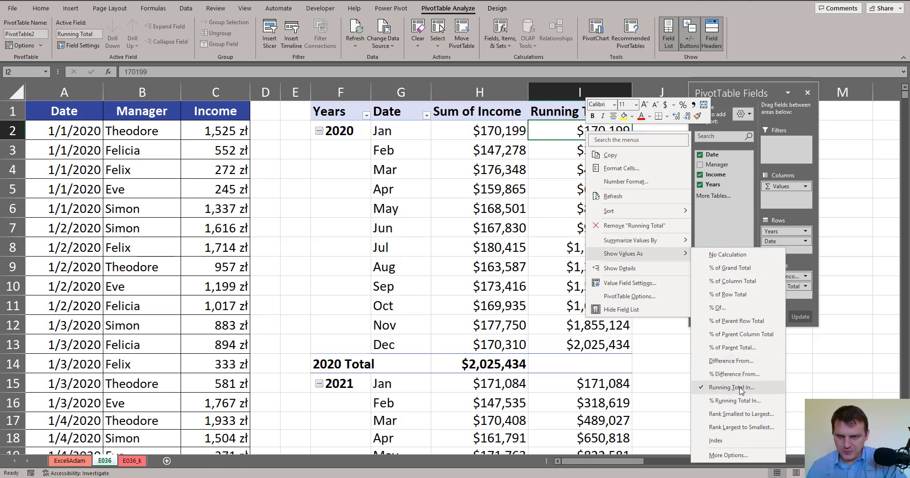
left_click(760, 389)
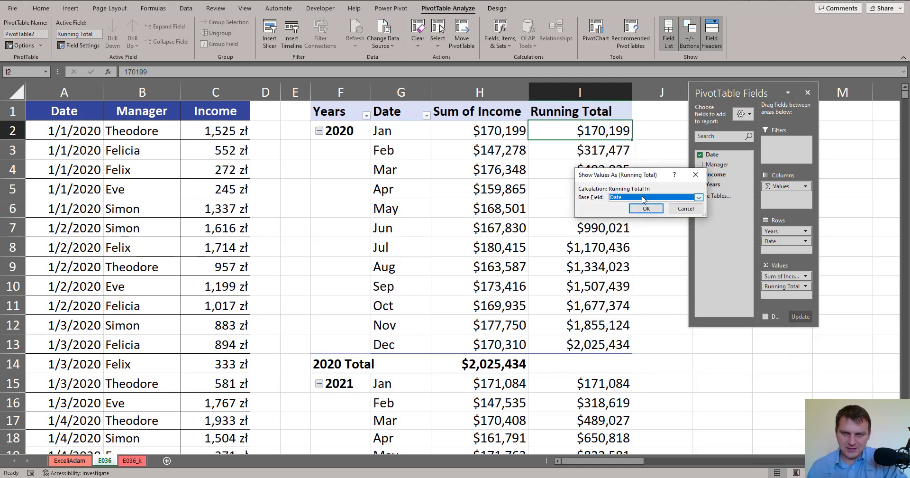
left_click(644, 198)
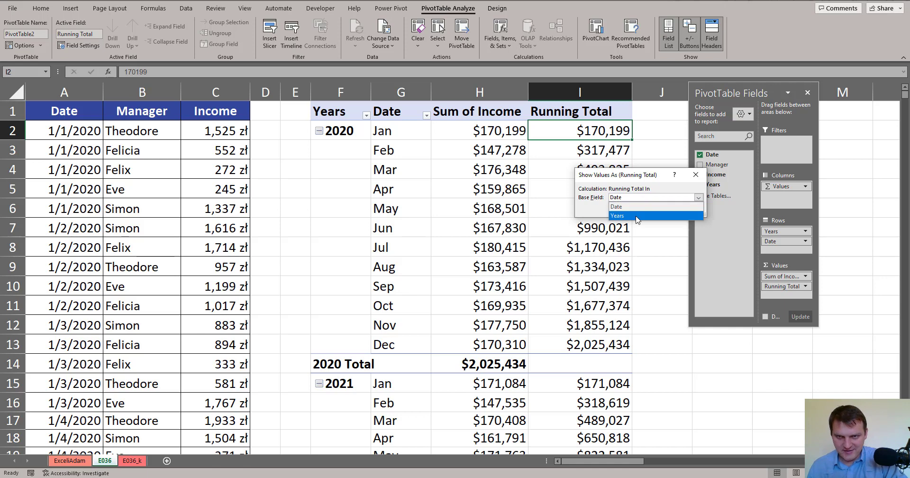
left_click(635, 216)
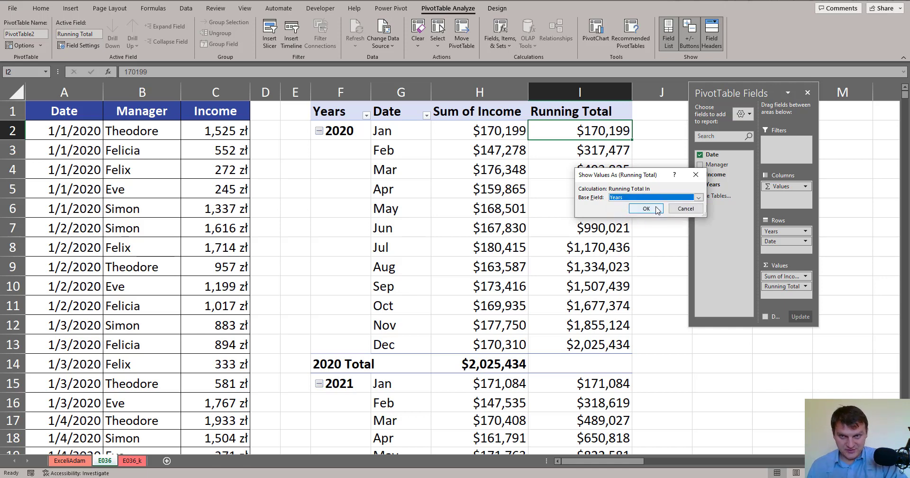
left_click(645, 209)
Compare the Running Total and Sum of Income values for the 2020 months and the January rows of 2020 and 2021.
left_click_drag(580, 129, 593, 352)
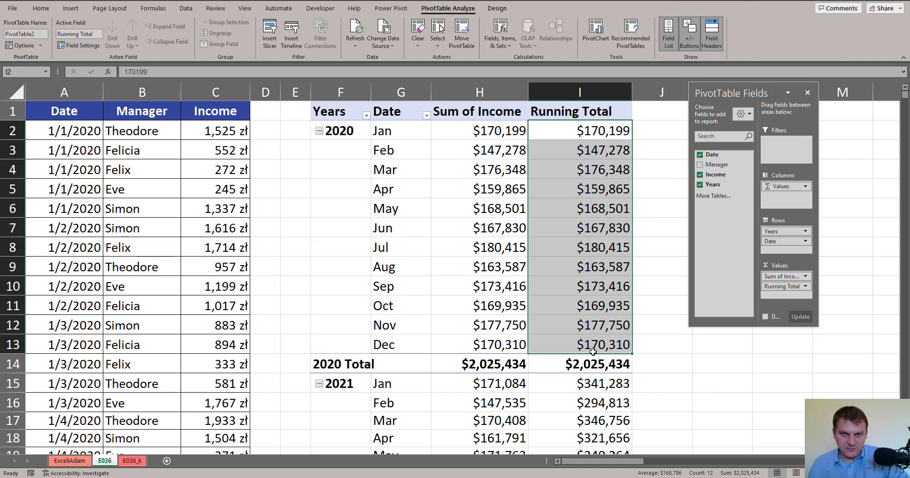
left_click_drag(490, 129, 491, 344)
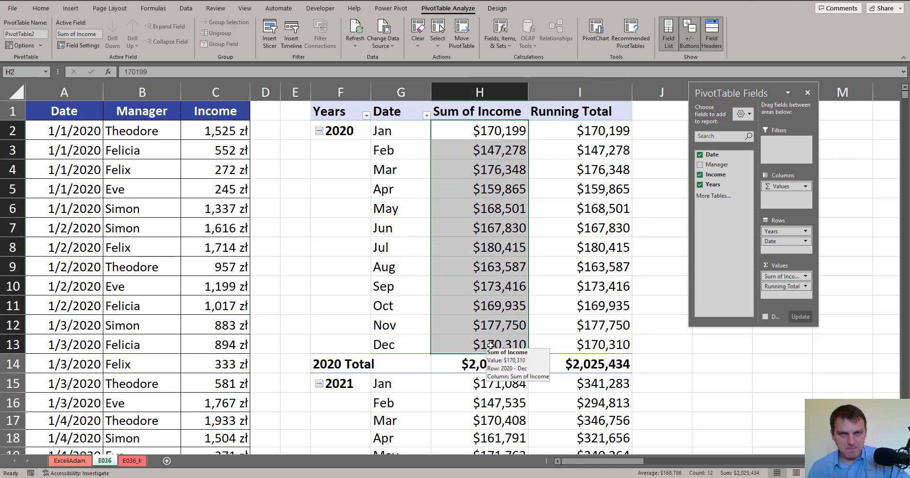
scroll(560, 339, "down", 2)
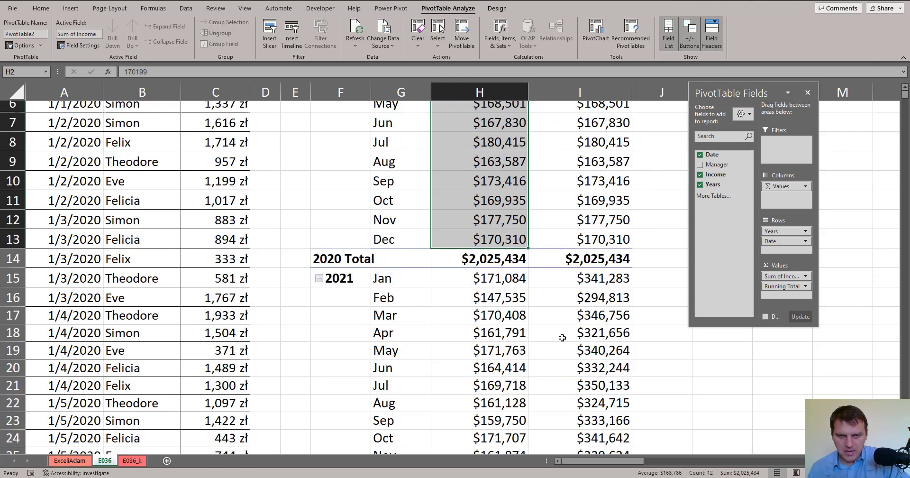
left_click(600, 275)
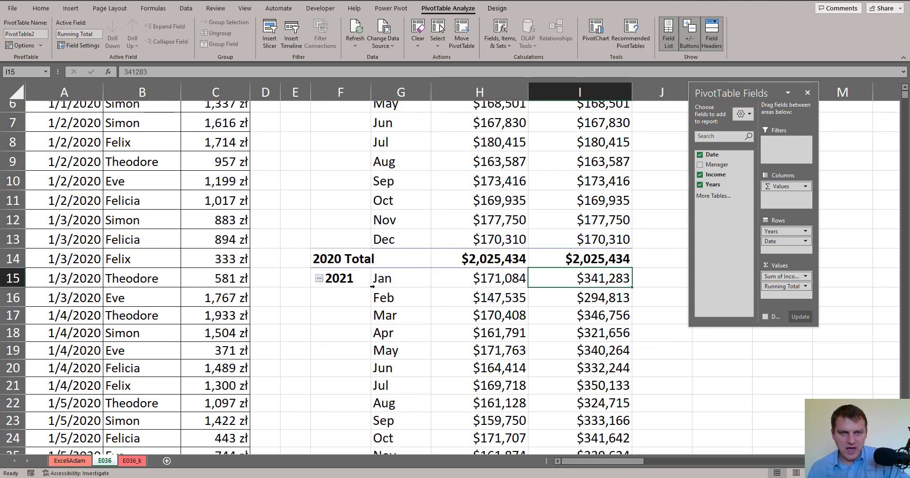
left_click(392, 277)
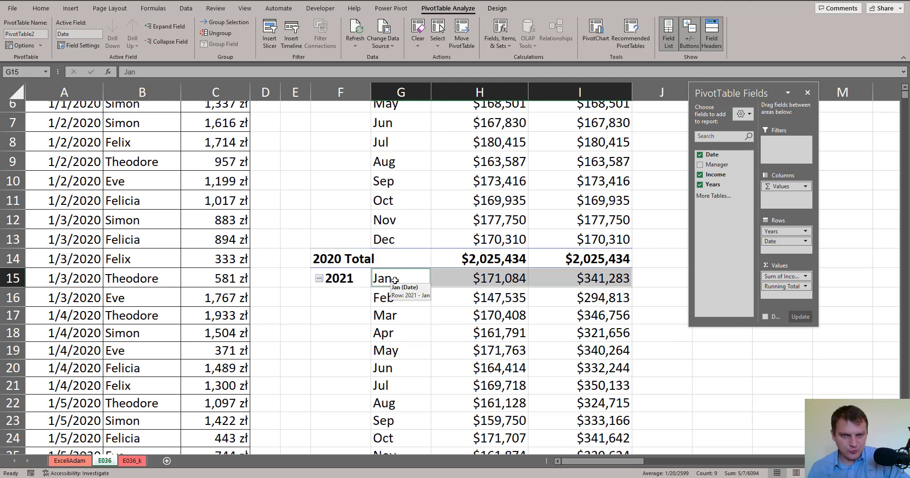
scroll(395, 278, "up", 2)
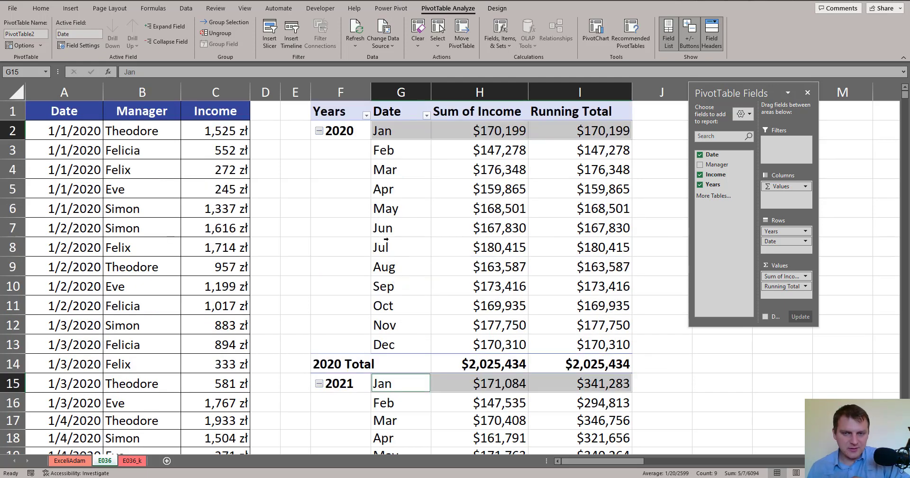
Examine how the February running total accumulates across the 2020, 2021 and 2022 rows.
left_click(398, 402)
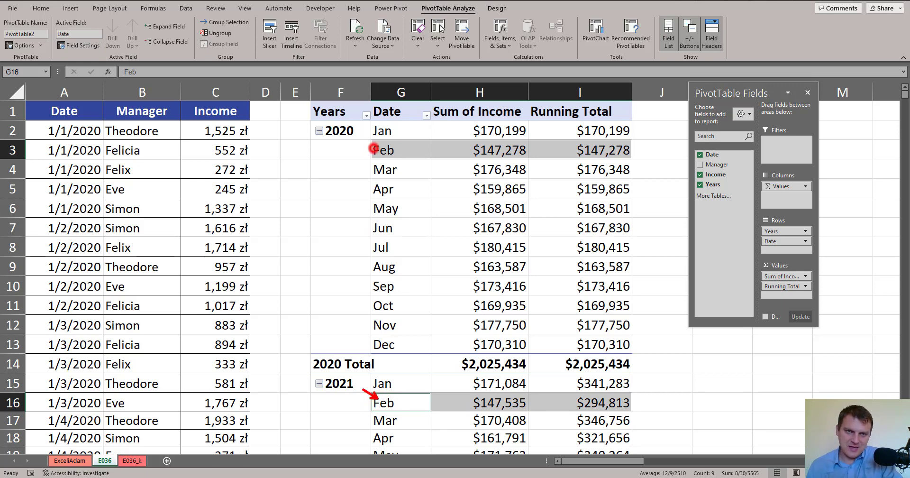
left_click_drag(372, 148, 354, 155)
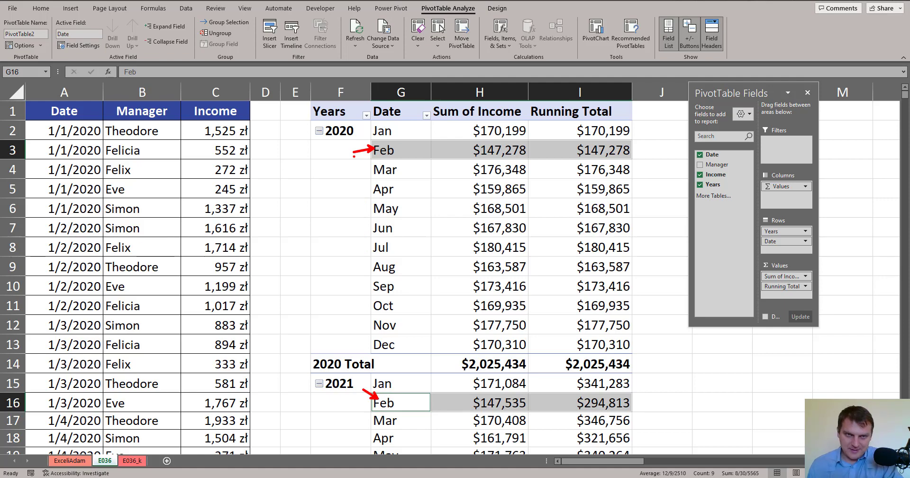
key("Escape")
scroll(449, 205, "down", 5)
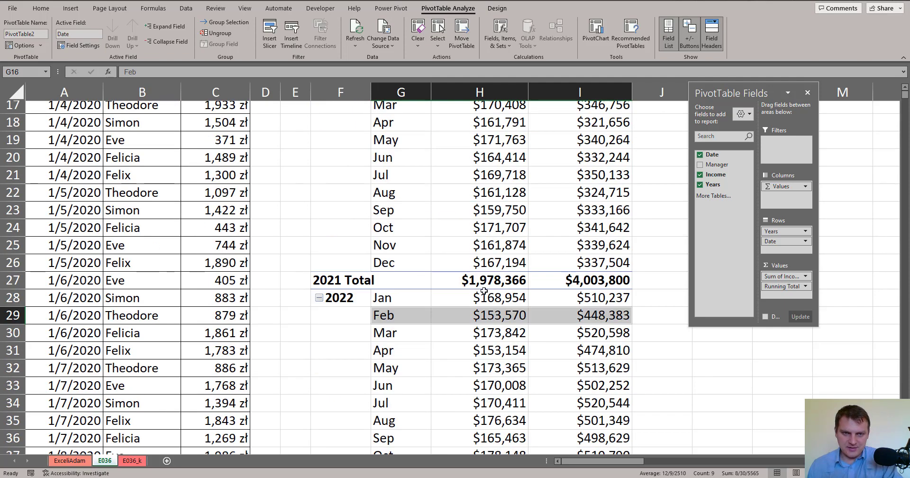
mouse_move(457, 361)
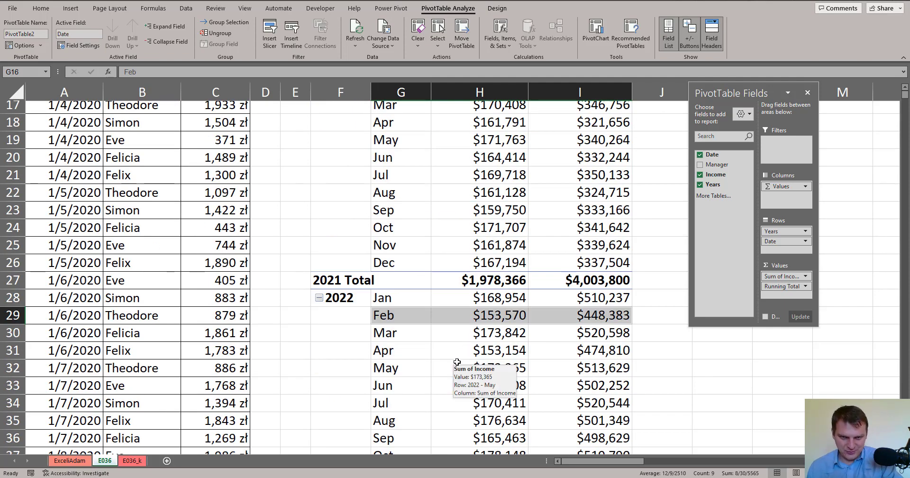
mouse_move(592, 326)
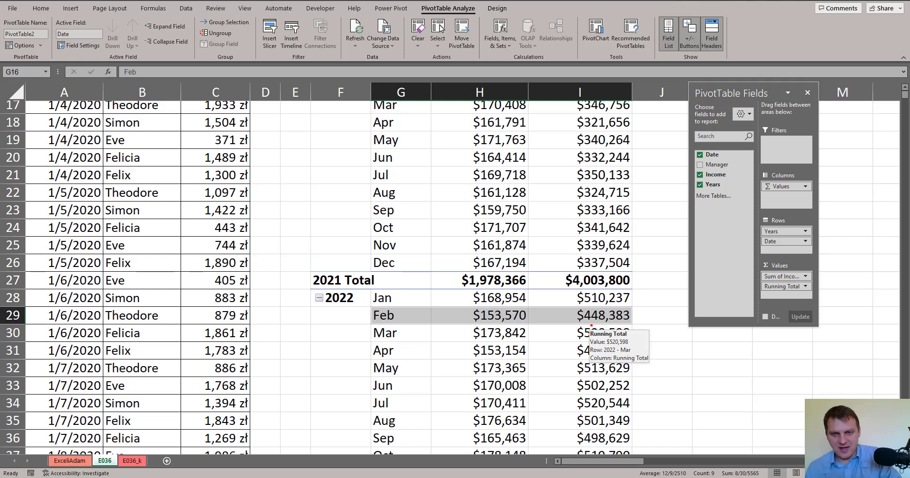
left_click_drag(582, 320, 544, 342)
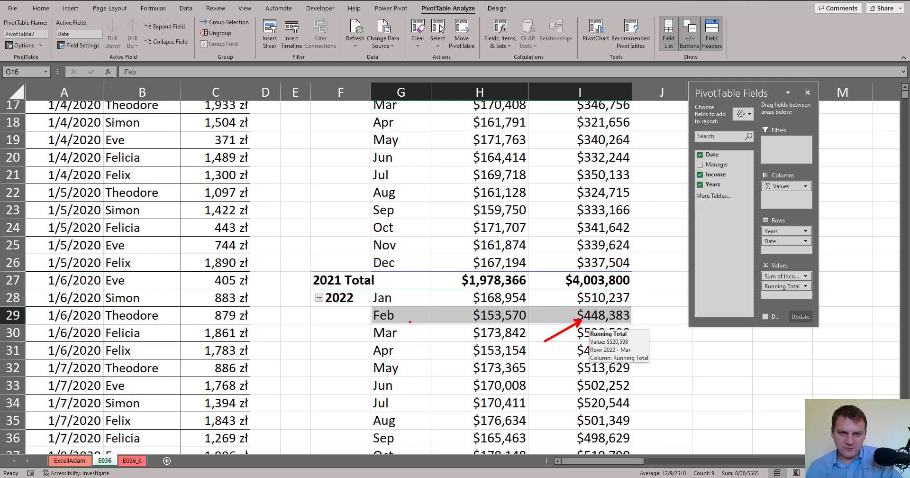
left_click_drag(399, 320, 416, 331)
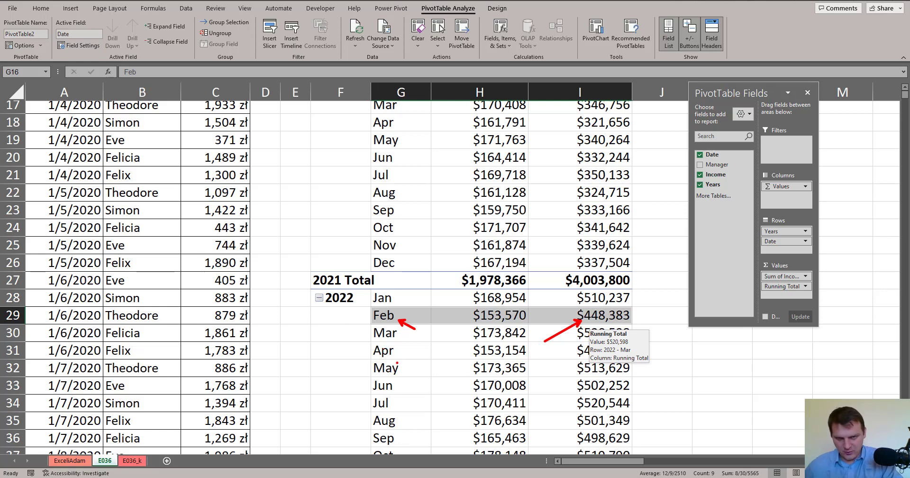
key("Escape")
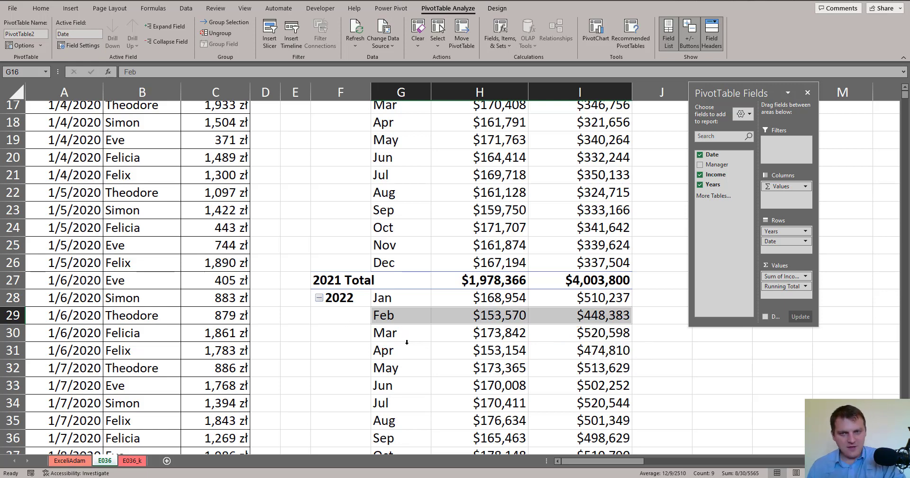
Add the Manager field to the PivotTable's Columns area below Values and move the field list clear of the PivotTable.
scroll(417, 342, "up", 5)
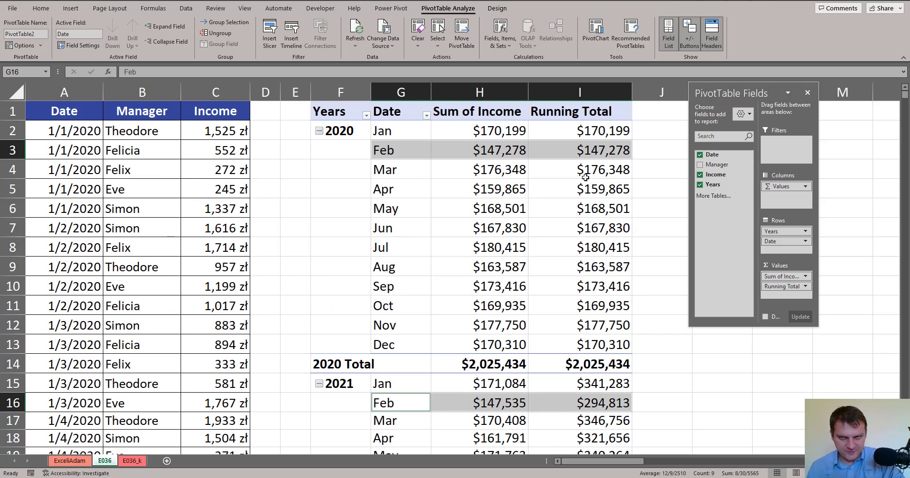
left_click_drag(749, 93, 358, 141)
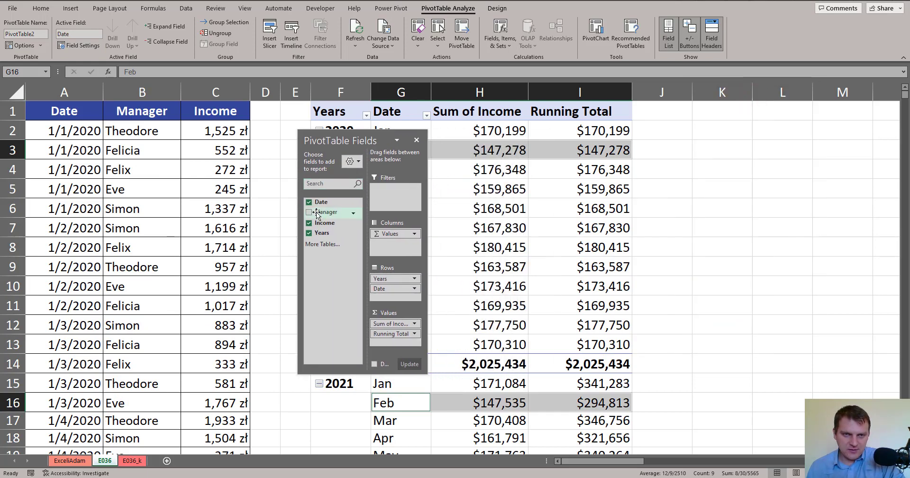
left_click_drag(315, 214, 395, 248)
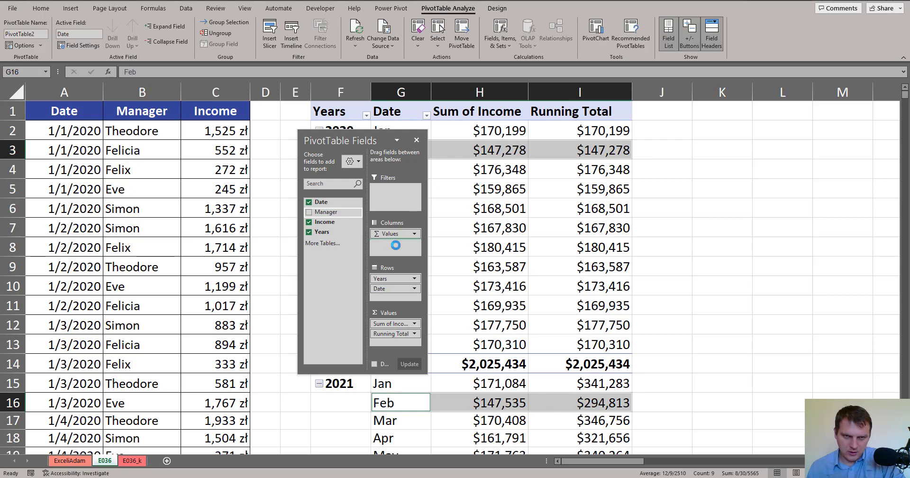
left_click_drag(411, 145, 273, 152)
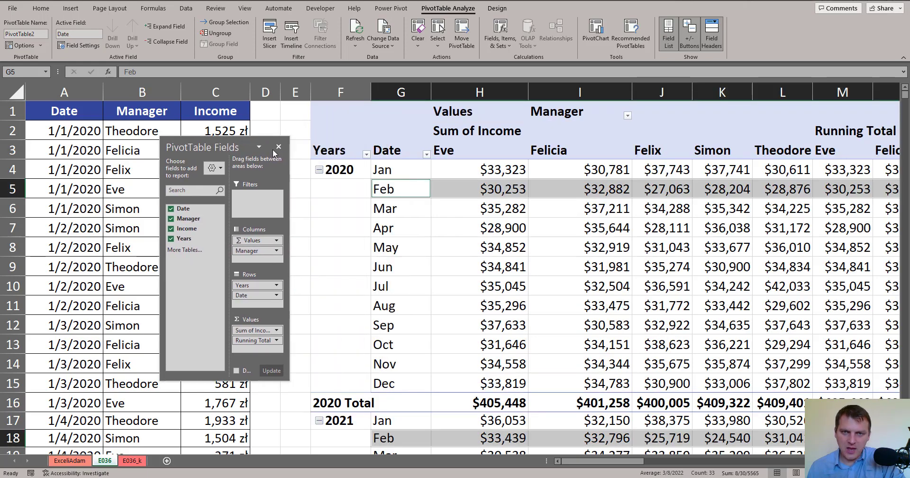
Show the Sum of Income values as Running Total In with Manager as the base field.
left_click(513, 169)
right_click(514, 169)
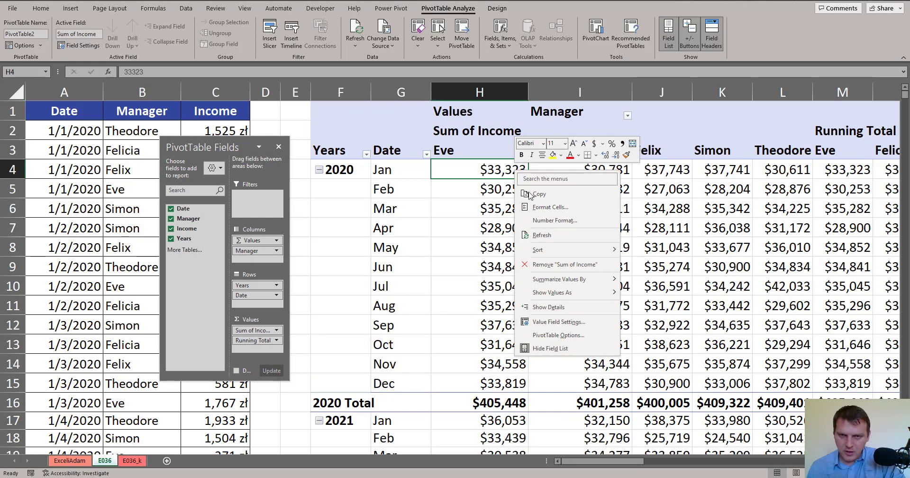
mouse_move(576, 292)
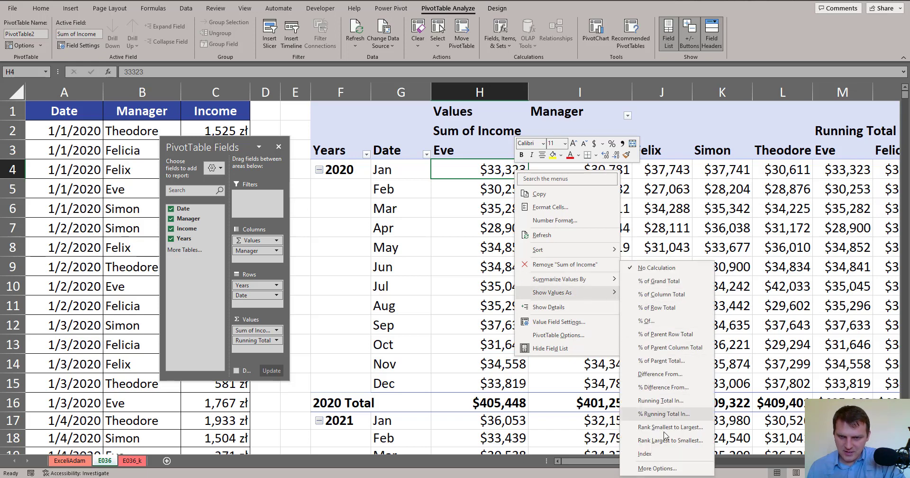
left_click(671, 401)
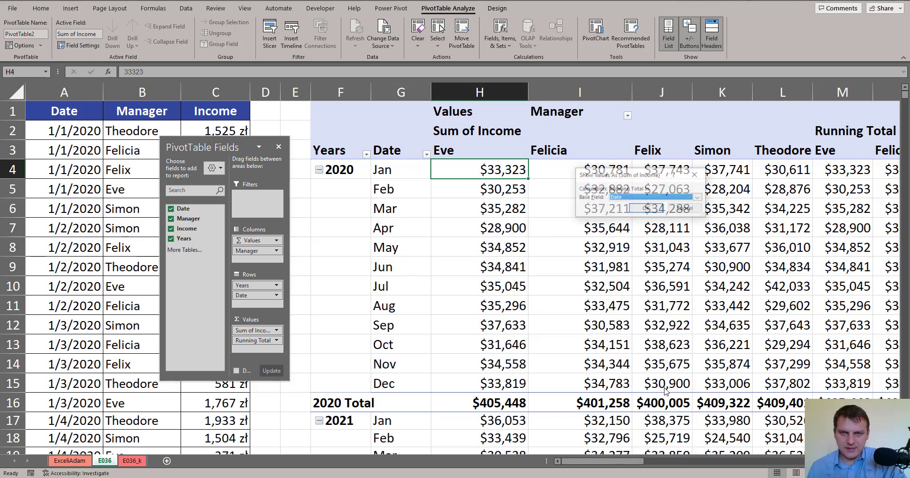
left_click(698, 197)
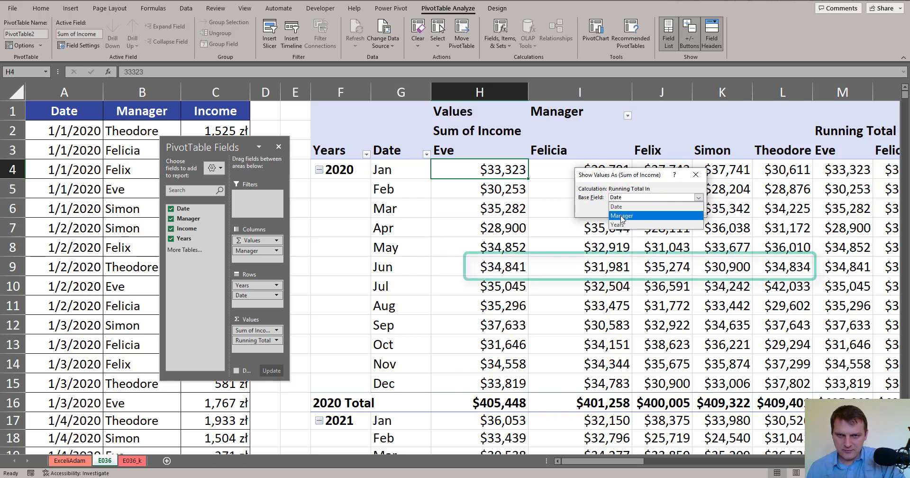
left_click(621, 215)
left_click(654, 209)
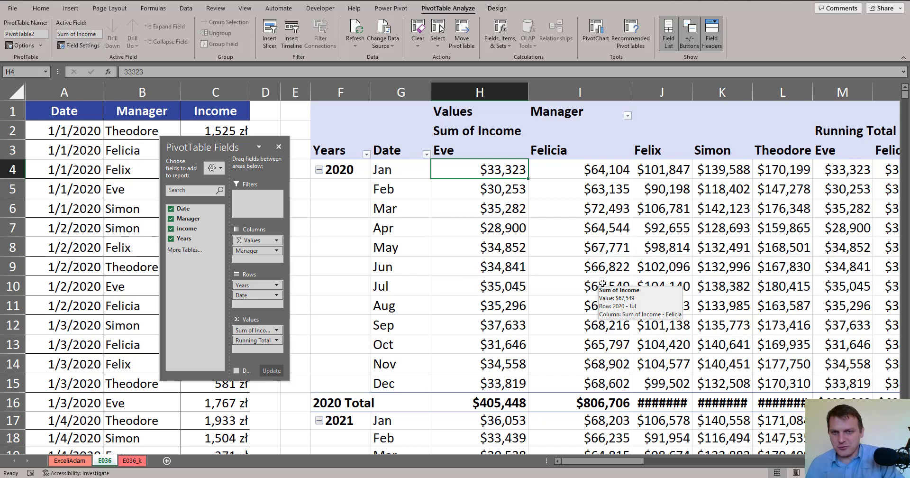
Undo the Manager-based running total and the addition of Manager to the PivotTable columns.
key("ctrl+z")
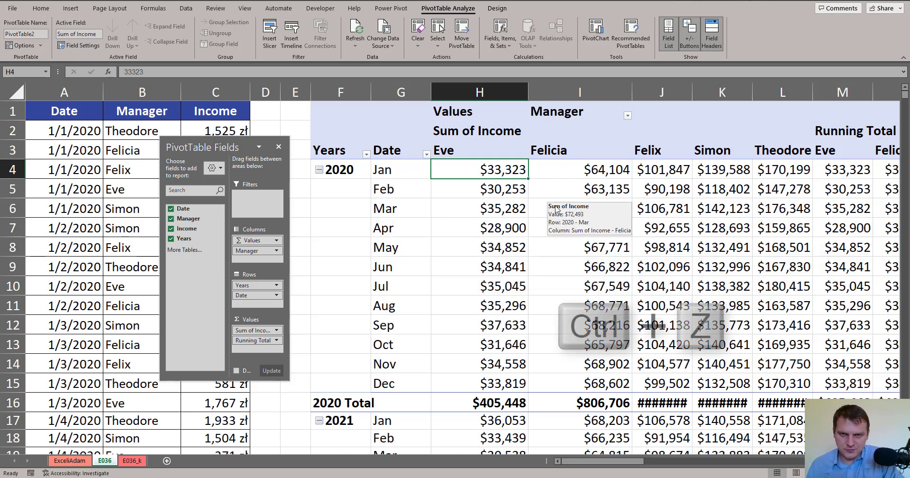
key("ctrl+z")
Show the Running Total column's values as % Running Total In with Date as the base field.
left_click(607, 137)
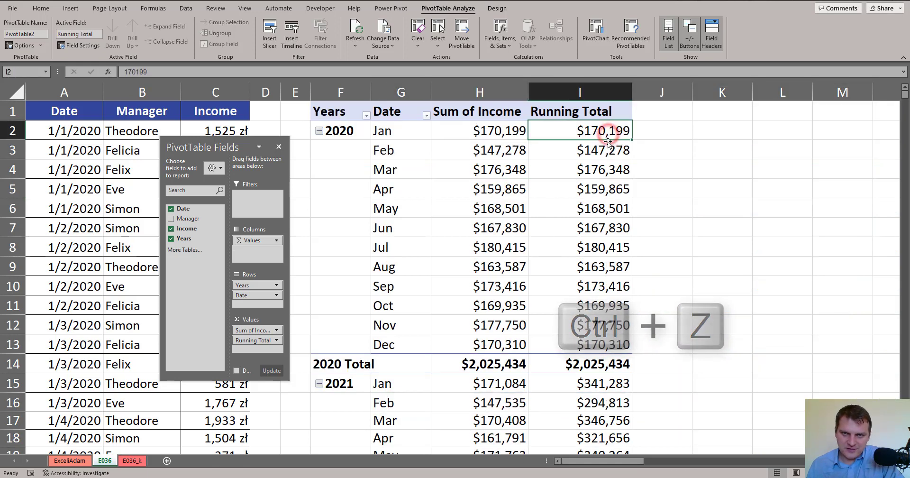
right_click(607, 138)
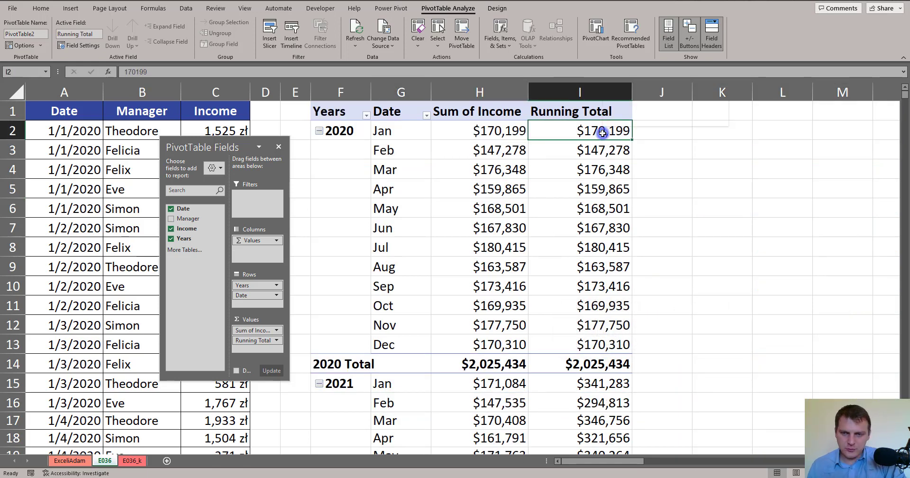
mouse_move(675, 259)
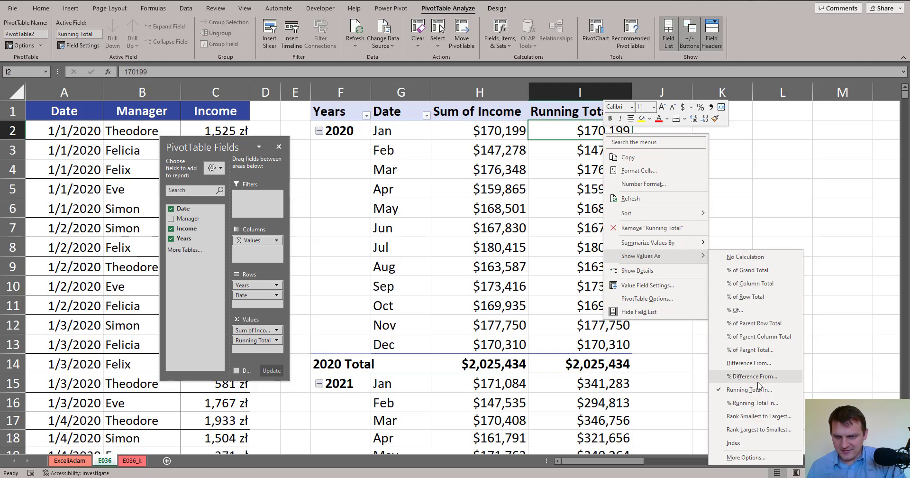
left_click(757, 405)
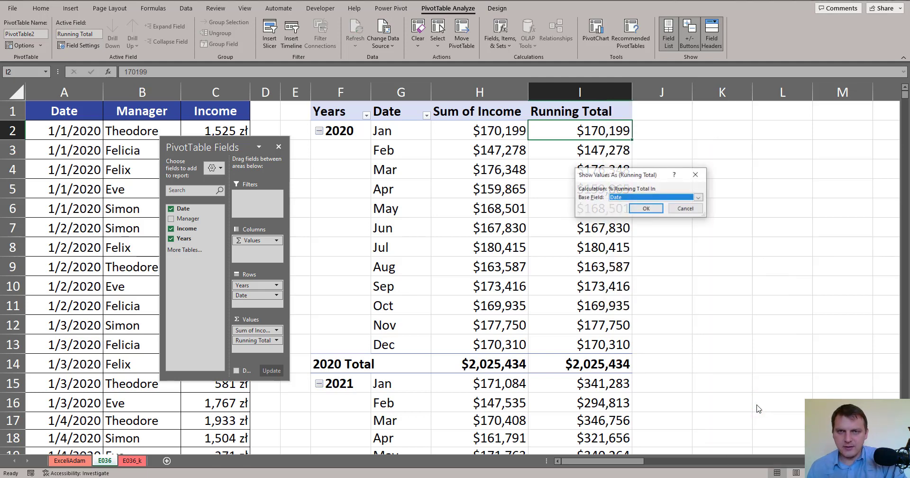
left_click(647, 209)
Examine how the Running Total percentages accumulate through the 2020 months and compare the December rows of 2020, 2021 and 2022.
left_click(602, 132)
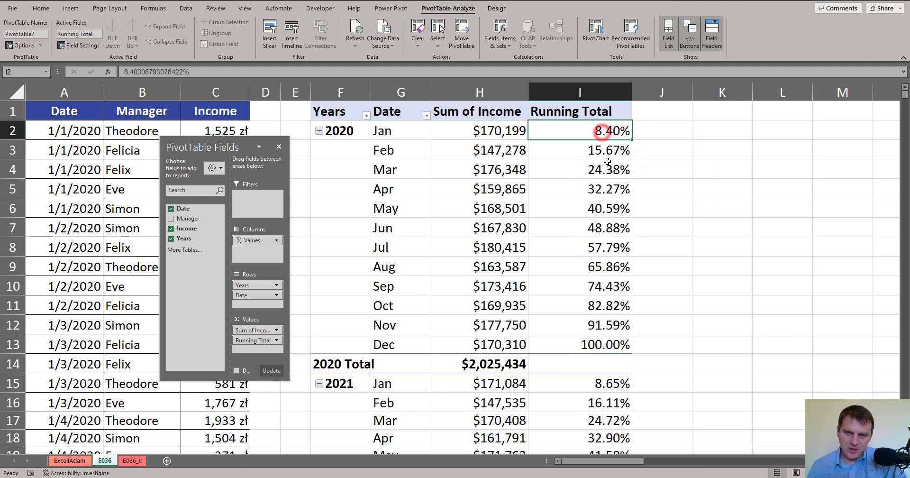
left_click_drag(608, 161, 609, 352)
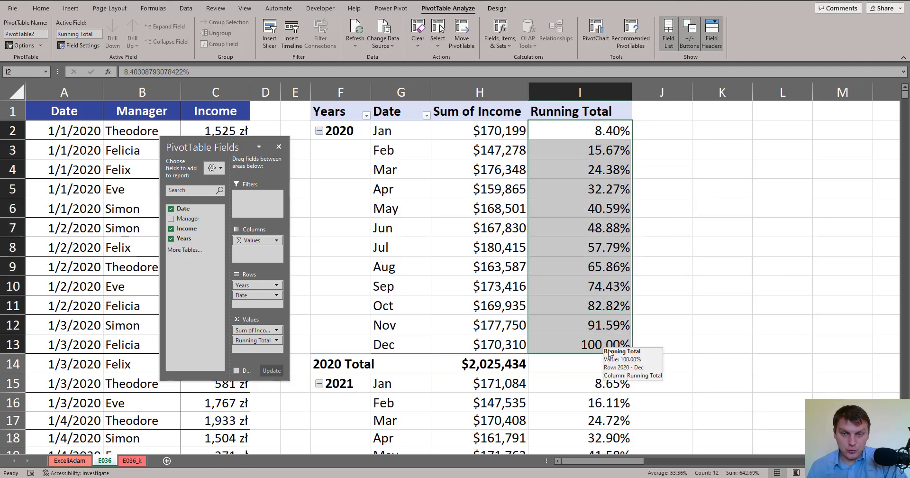
left_click(607, 345)
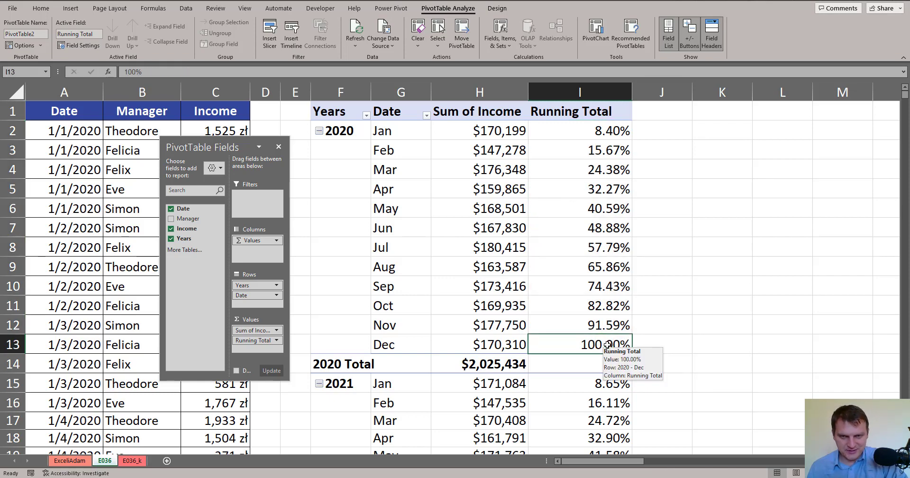
left_click_drag(402, 344, 584, 345)
scroll(584, 345, "down", 4)
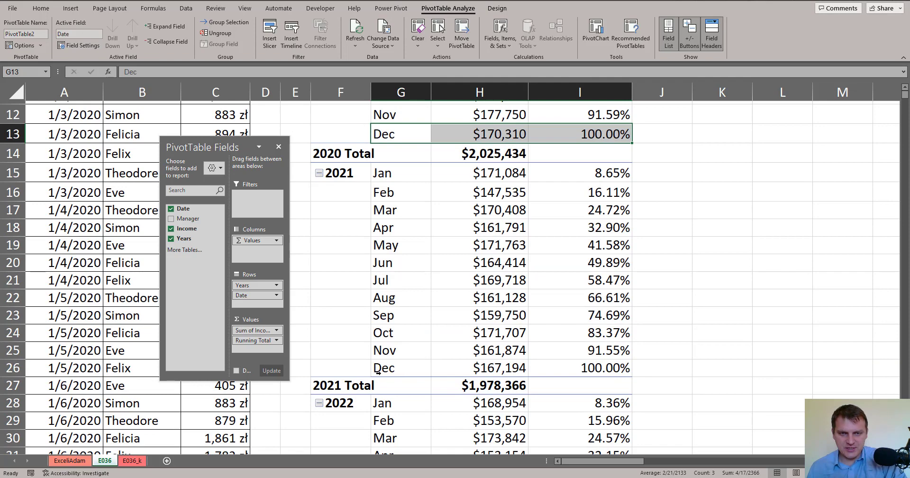
left_click(374, 370)
left_click(374, 349, "ctrl")
scroll(372, 369, "down", 3)
left_click(375, 213)
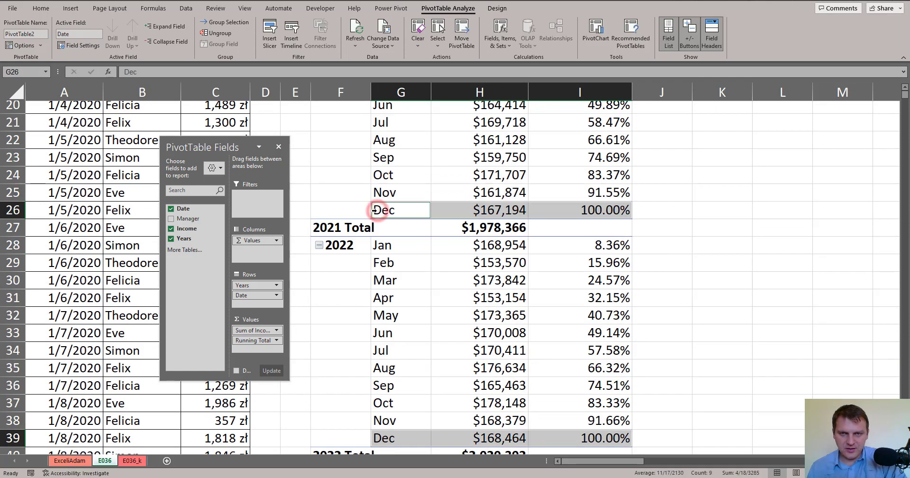
scroll(391, 294, "down", 2)
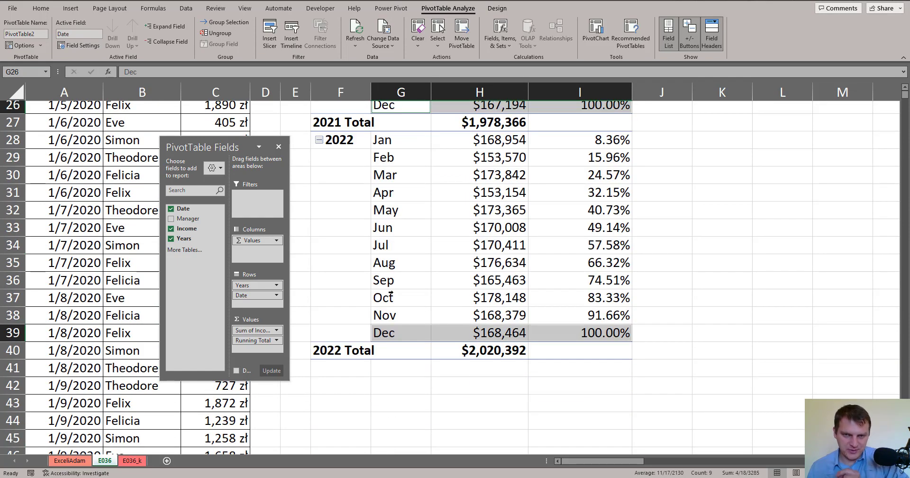